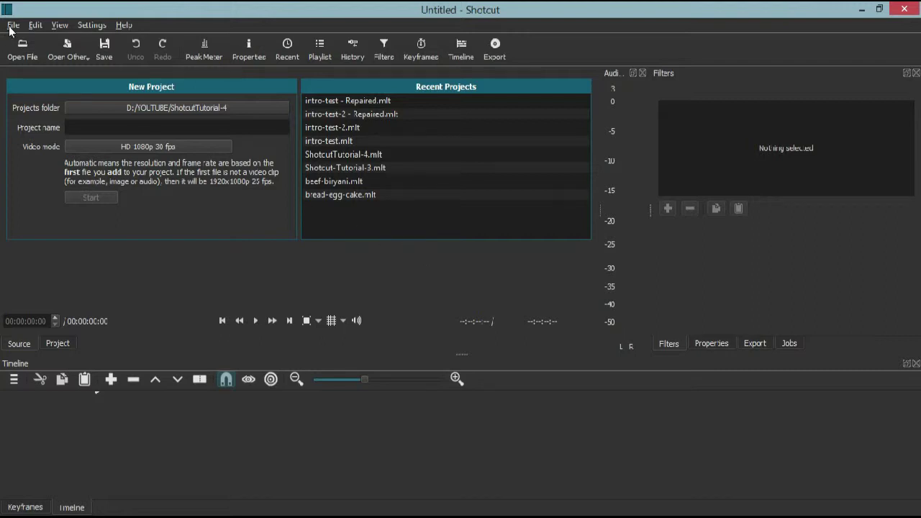
left_click(117, 25)
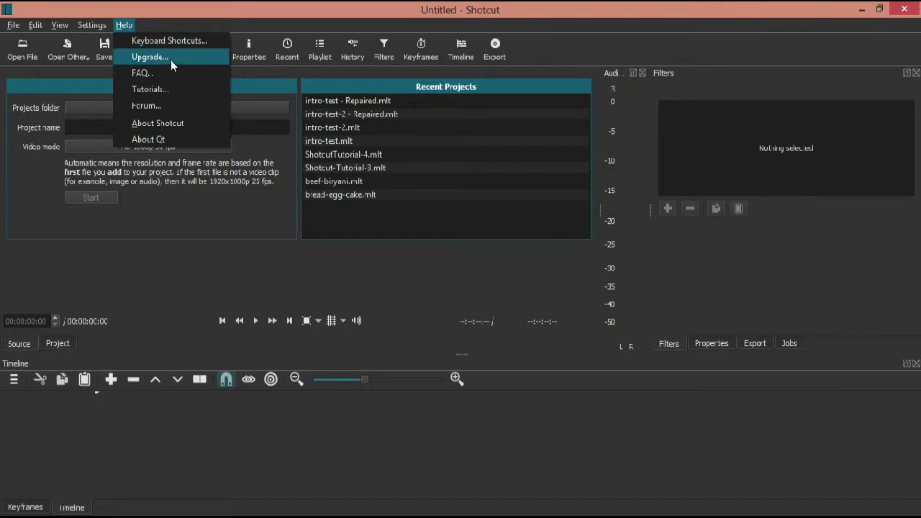
left_click(433, 290)
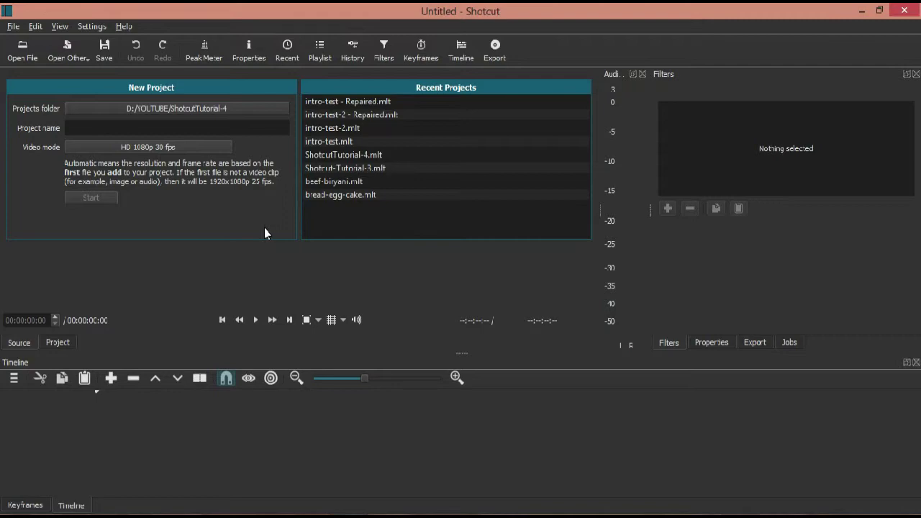
Step: Open Pexels Videos 4570.mp4 from the VIDEO COLLECTION folder, pause its playback, and add it to the start of a new video track
left_click(21, 50)
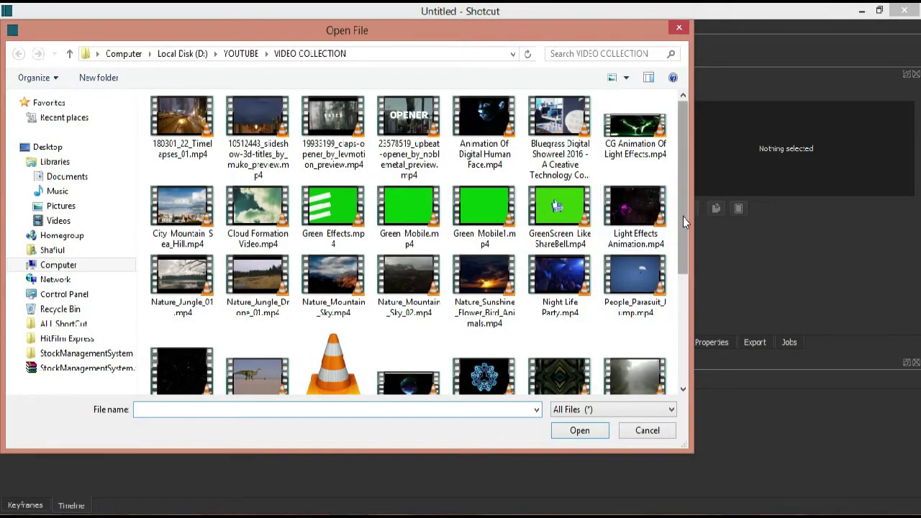
left_click_drag(683, 217, 681, 328)
left_click(257, 189)
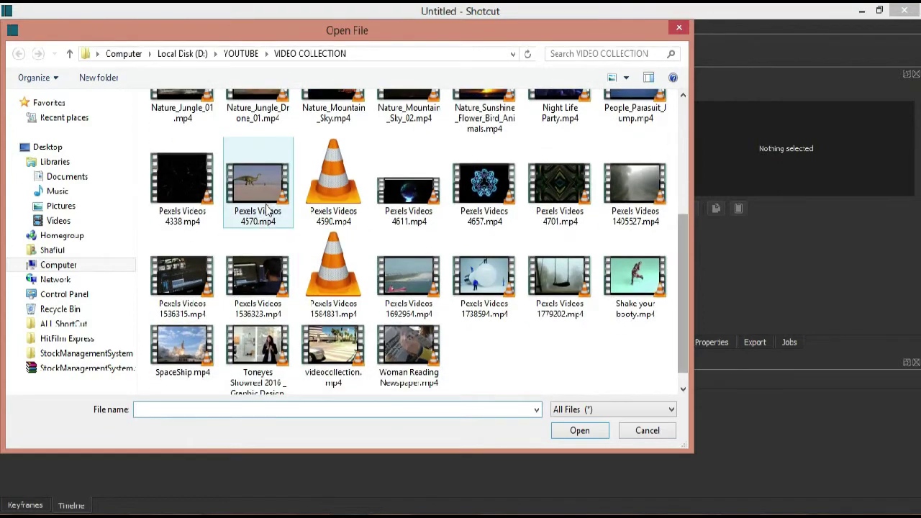
left_click(580, 431)
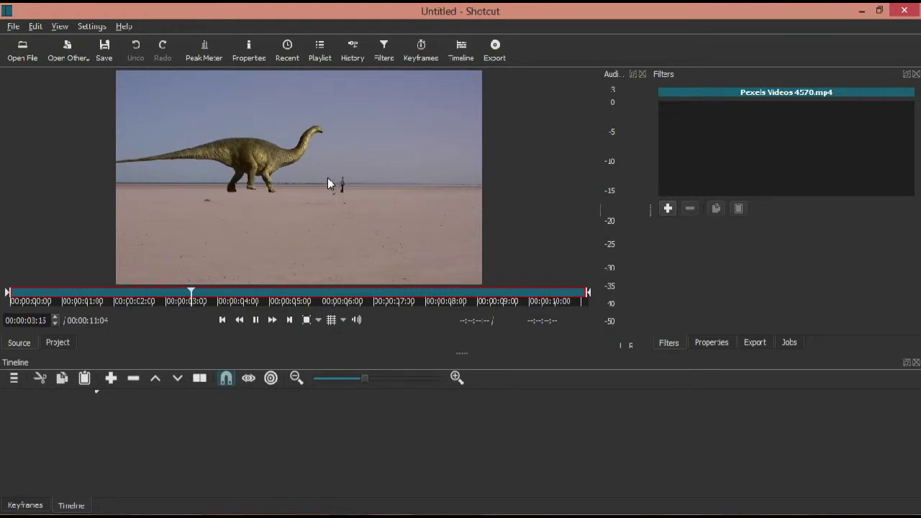
left_click(256, 321)
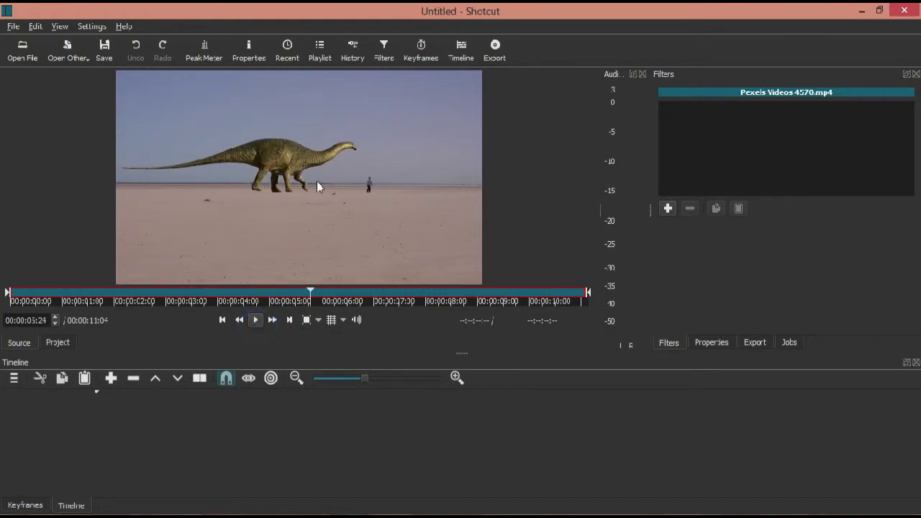
left_click_drag(319, 164, 202, 430)
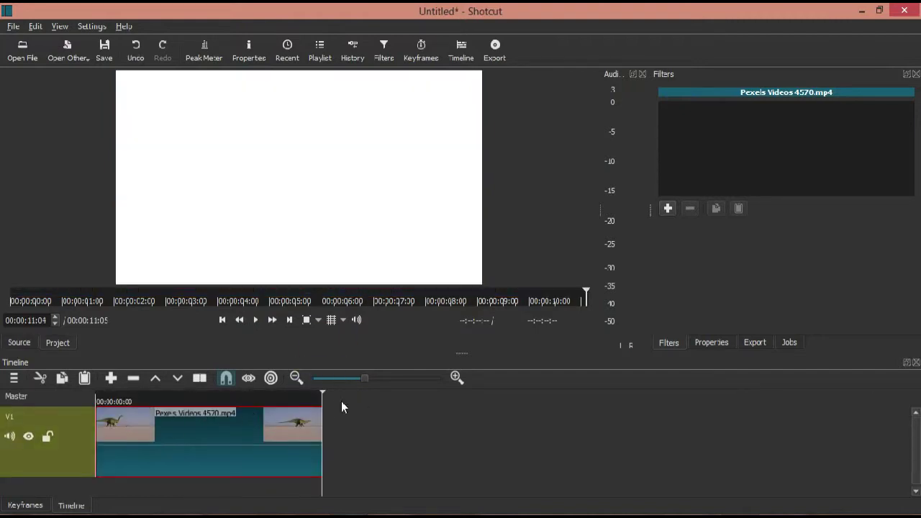
left_click(456, 378)
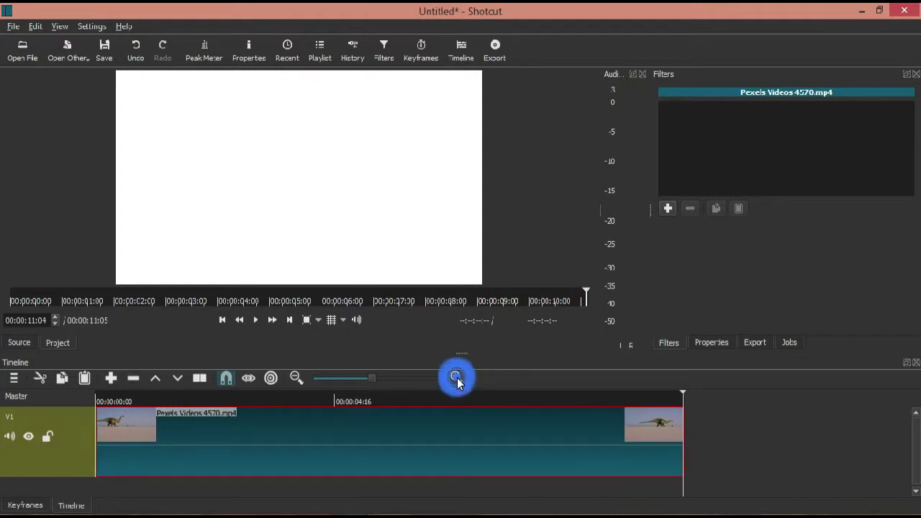
Step: Scrub the playhead through the first few seconds of the dinosaur clip, stopping at about 00:00:02:17
left_click(171, 397)
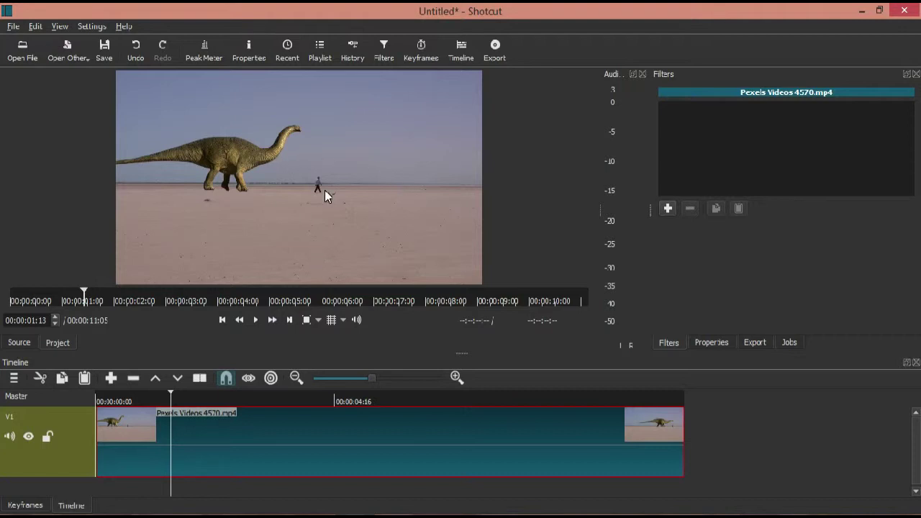
left_click(150, 401)
left_click(116, 399)
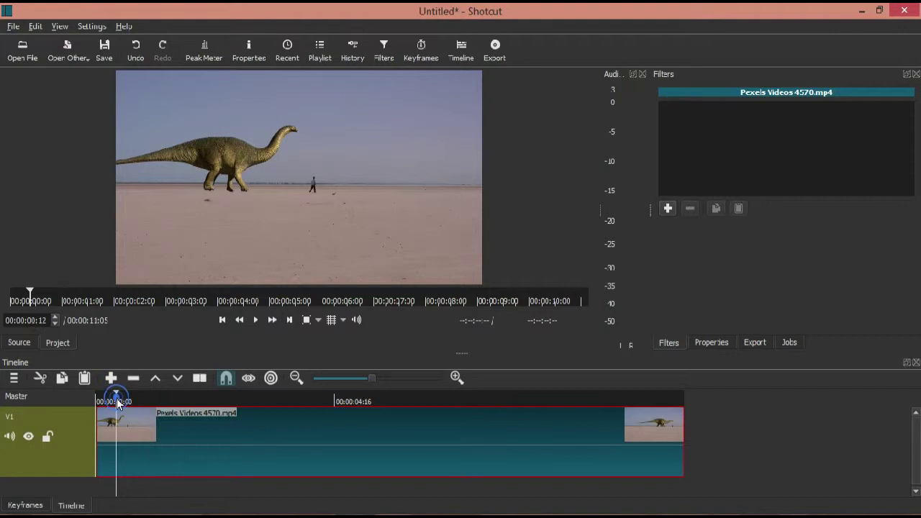
left_click(160, 401)
left_click(272, 401)
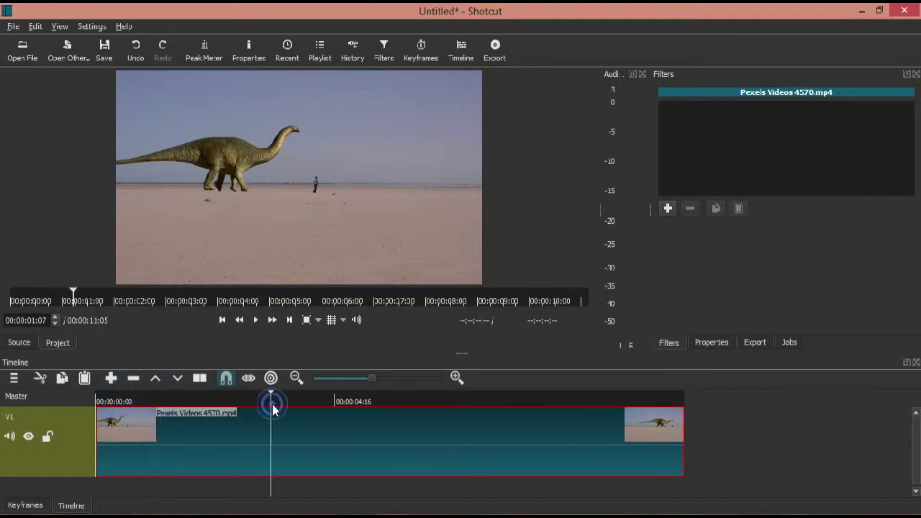
left_click(345, 401)
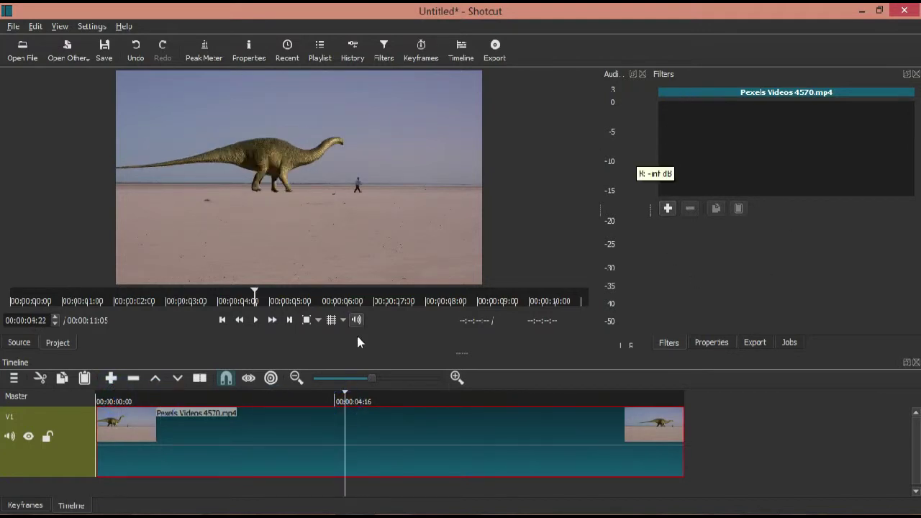
left_click(325, 401)
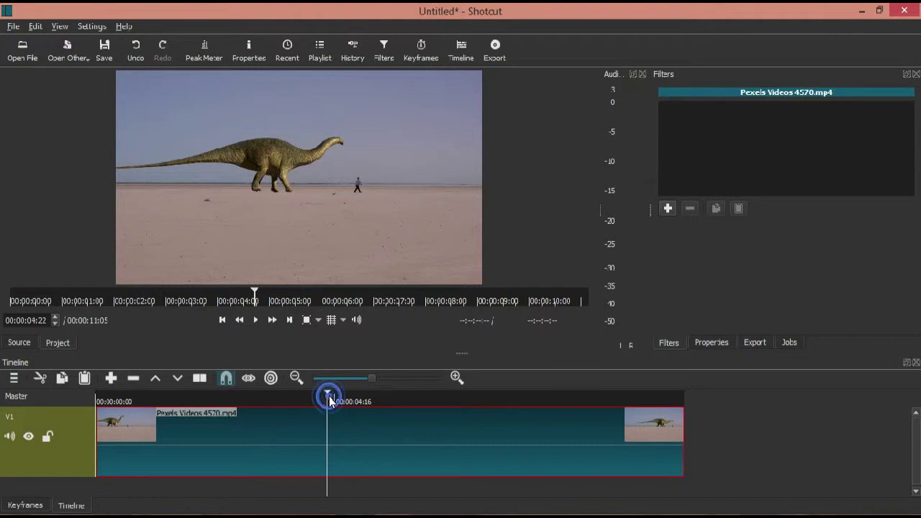
left_click(230, 401)
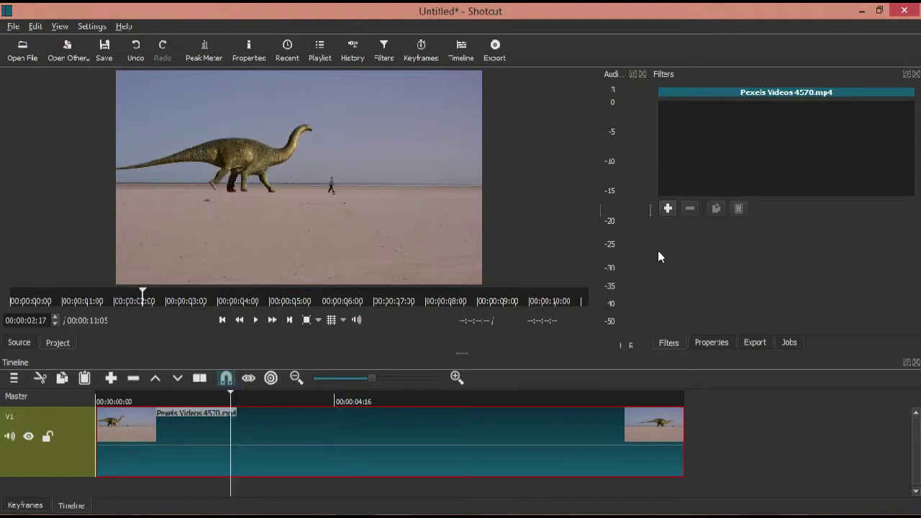
Step: Add a Text filter to the dinosaur clip and replace the default timecode with the word "TEXT"
left_click(668, 209)
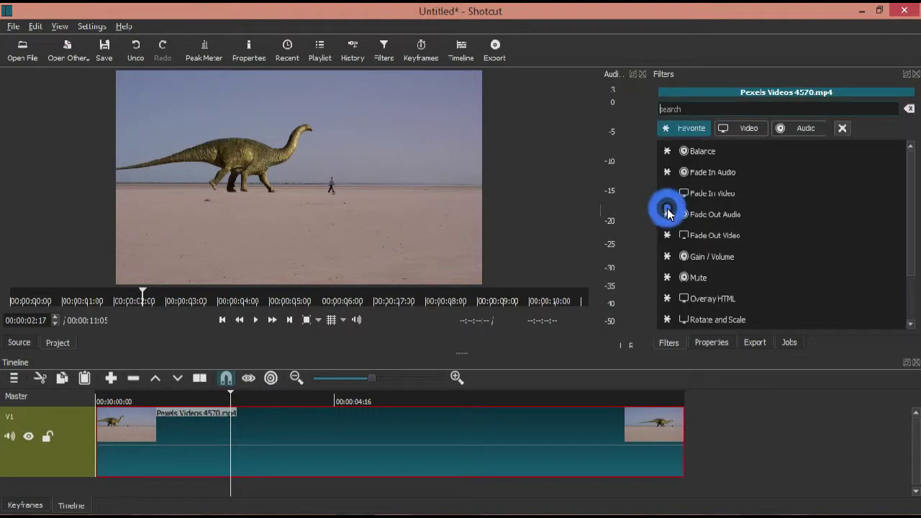
scroll(910, 185, "down", 3)
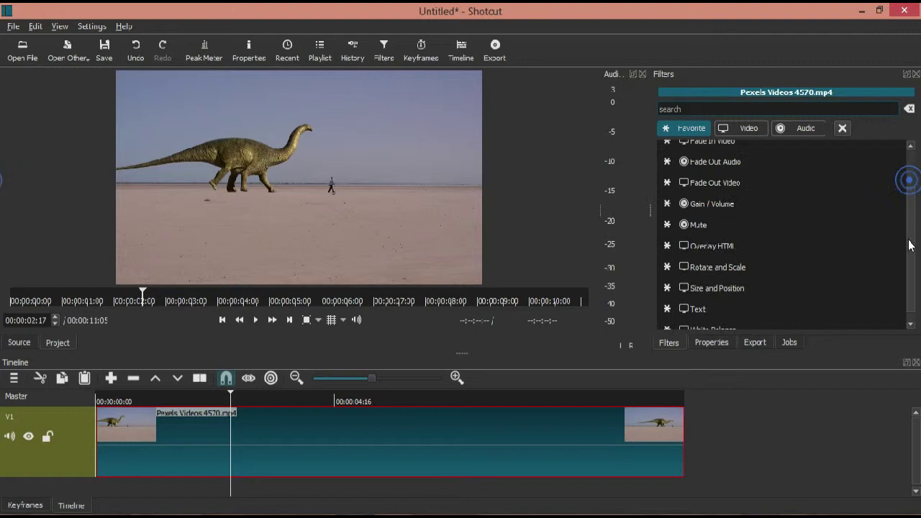
left_click(794, 304)
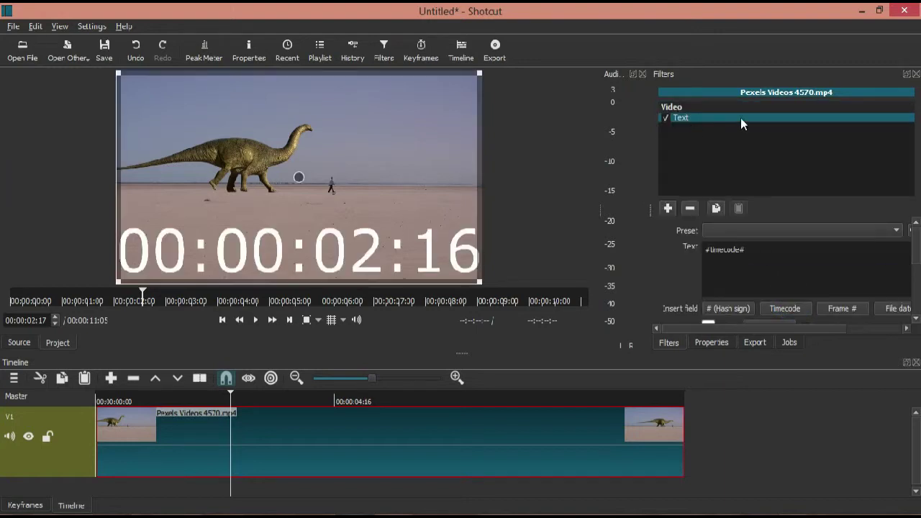
left_click(765, 254)
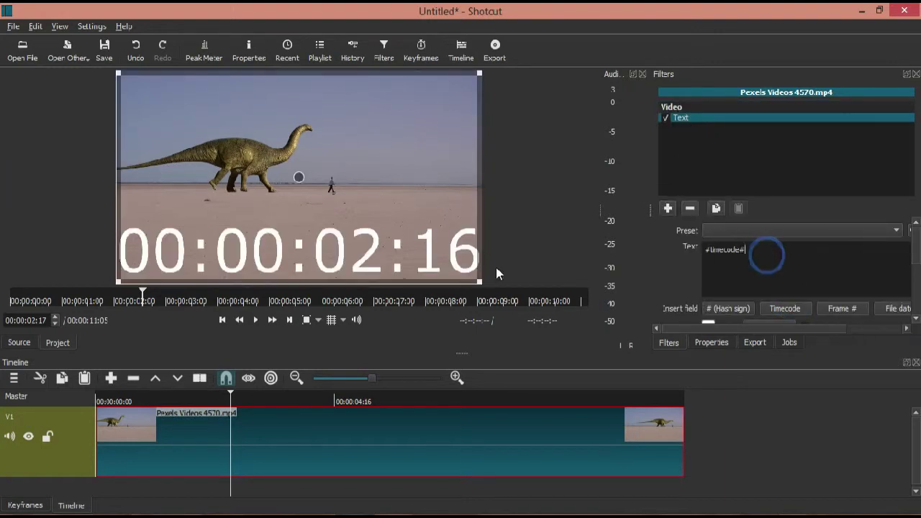
triple_click(776, 254)
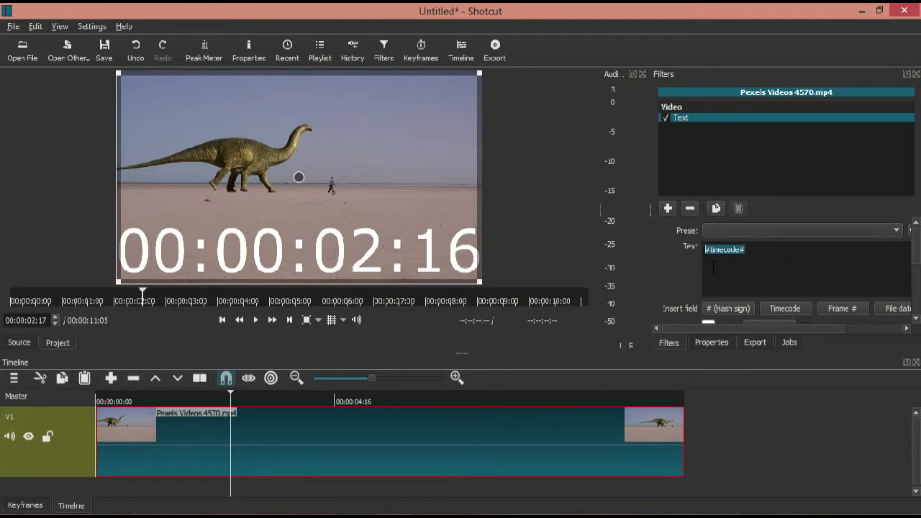
type("TEXT")
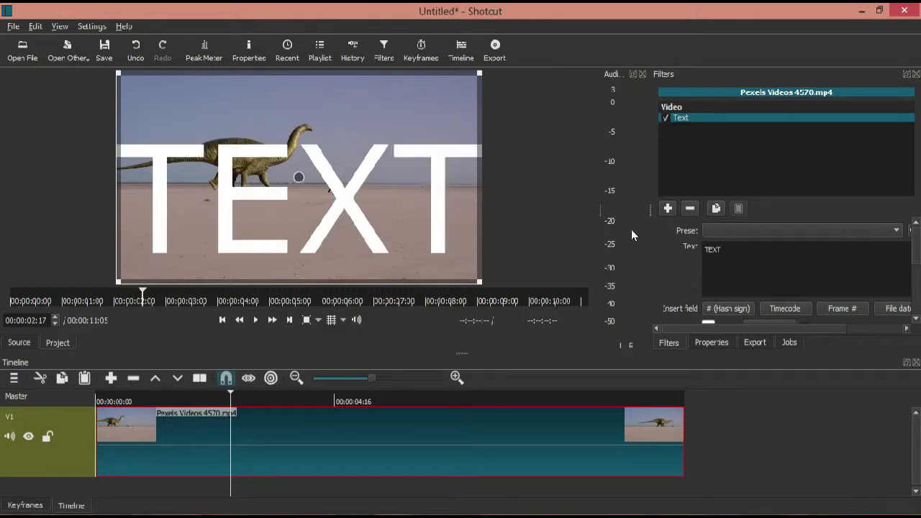
Step: Set the vertical fit of the text overlay to Middle in the Text filter's settings
left_click(916, 252)
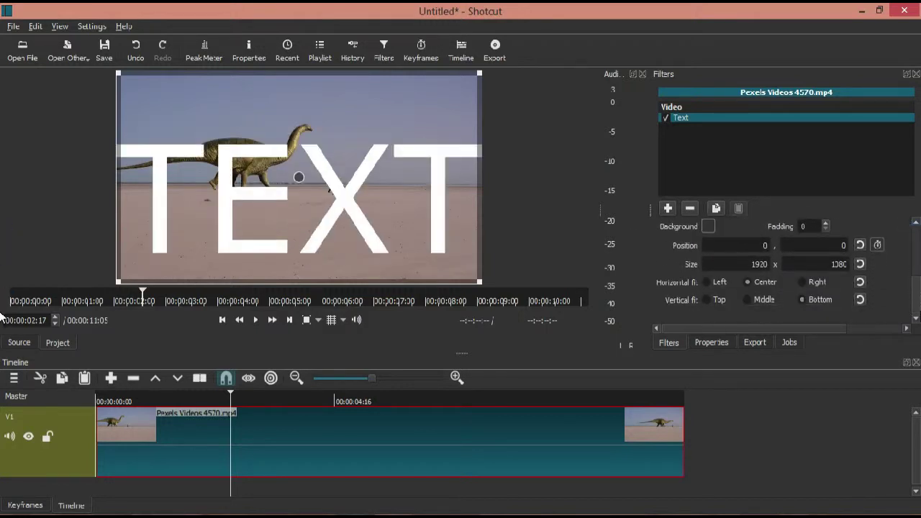
left_click(749, 299)
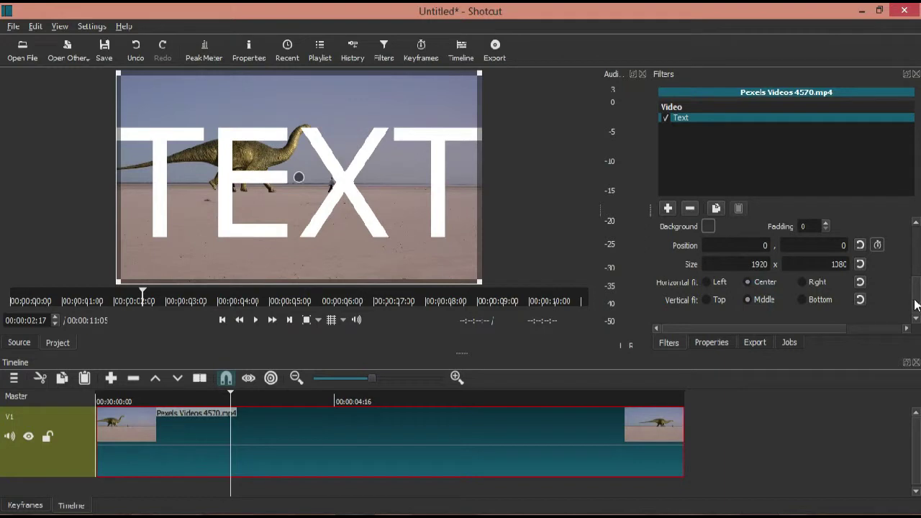
left_click(914, 262)
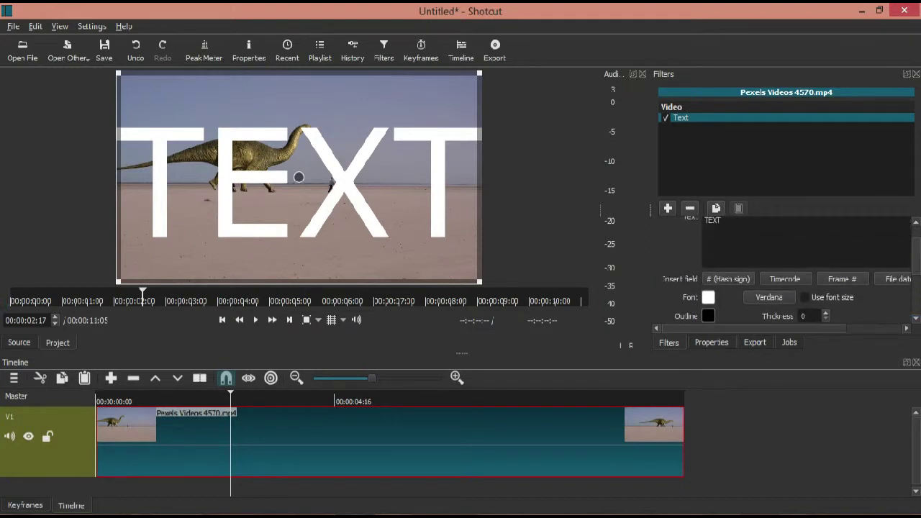
Step: Shrink the text box in the preview to a bit under half the frame width and move it to the lower middle of the picture
left_click(478, 282)
left_click_drag(373, 239, 276, 173)
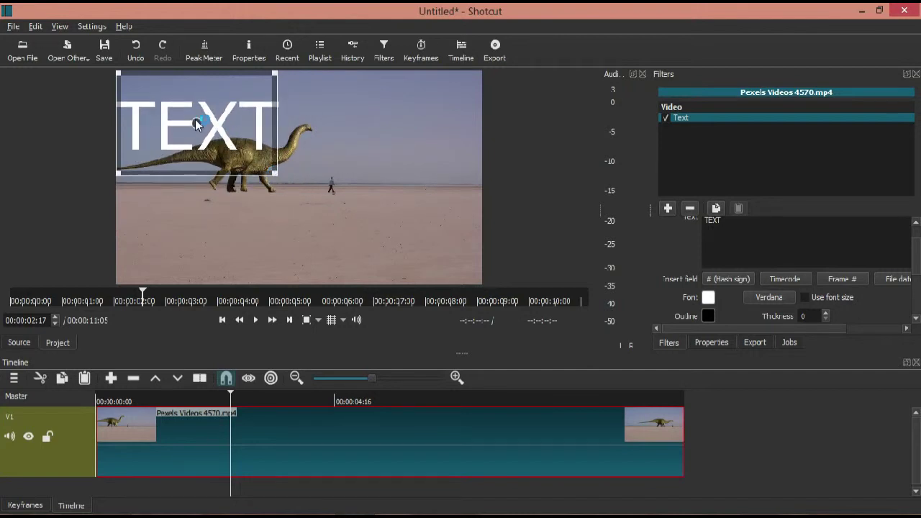
left_click_drag(197, 124, 310, 240)
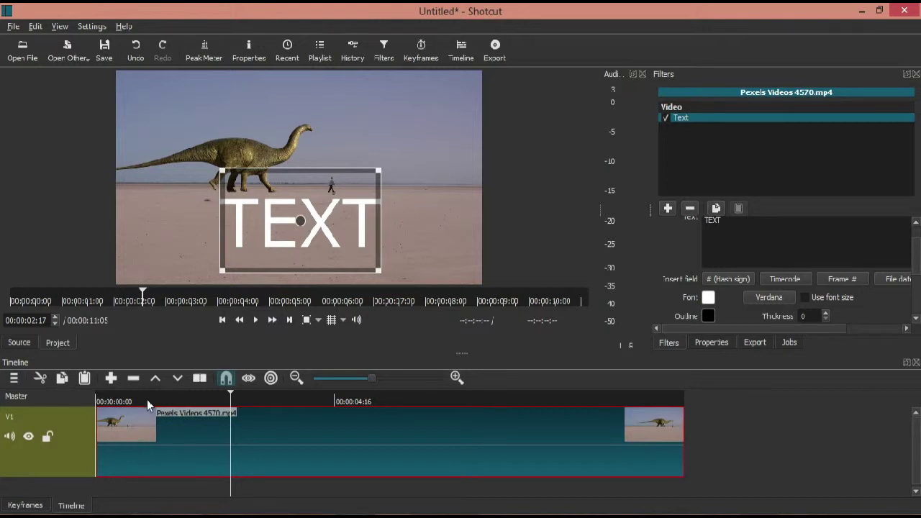
Step: Play the clip from near its start to about 00:00:03:06 to preview the text overlay
left_click(109, 396)
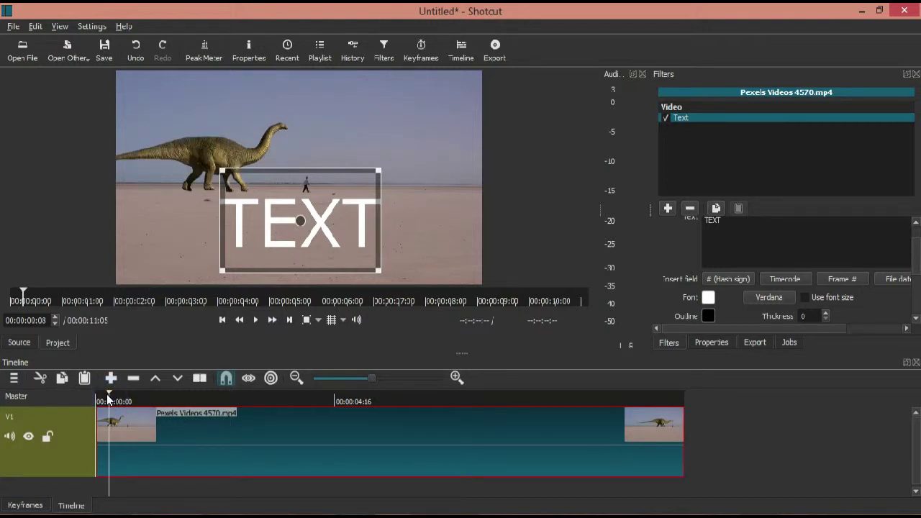
left_click(254, 319)
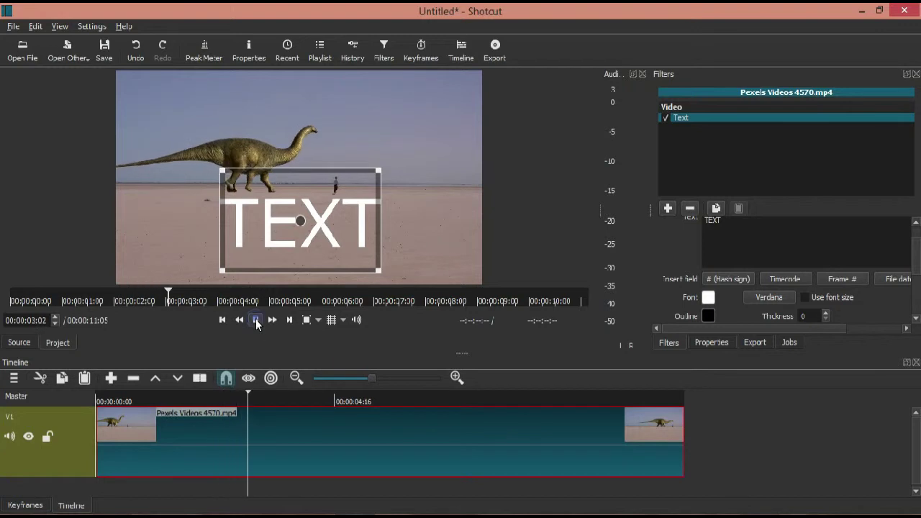
left_click(255, 320)
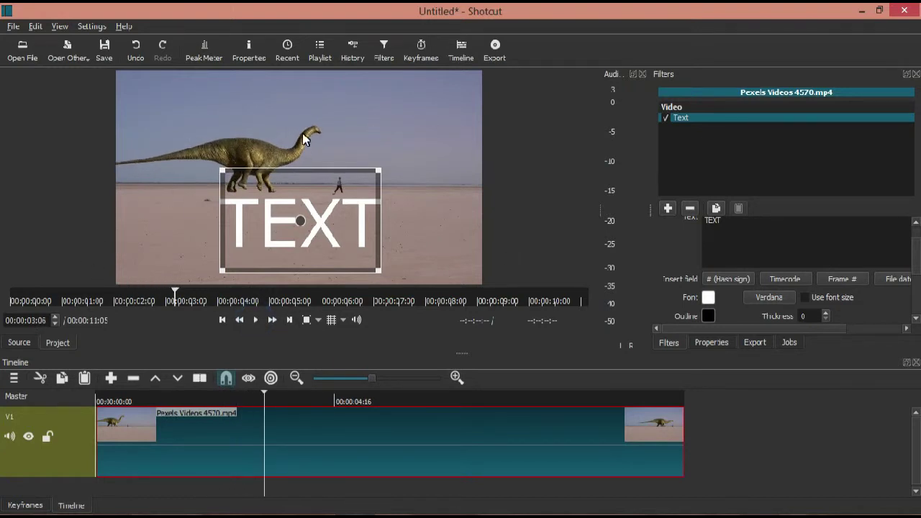
Step: Show the Text filter's keyframes in place of the timeline and compare the two views
left_click(422, 58)
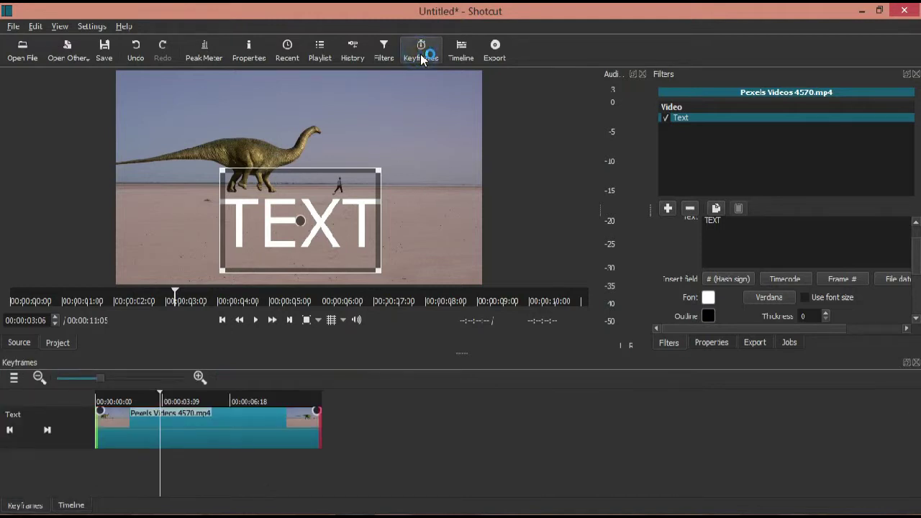
left_click(28, 508)
left_click(368, 266)
left_click(70, 505)
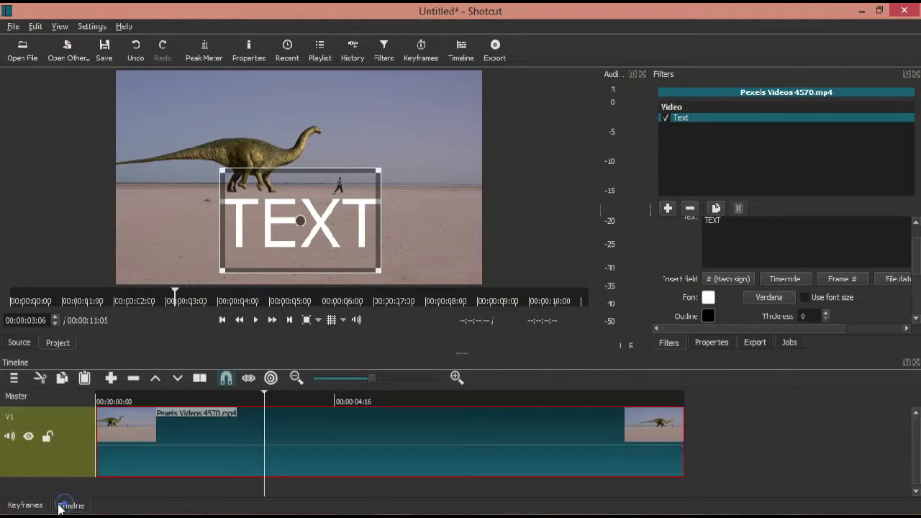
left_click(25, 506)
left_click(25, 508)
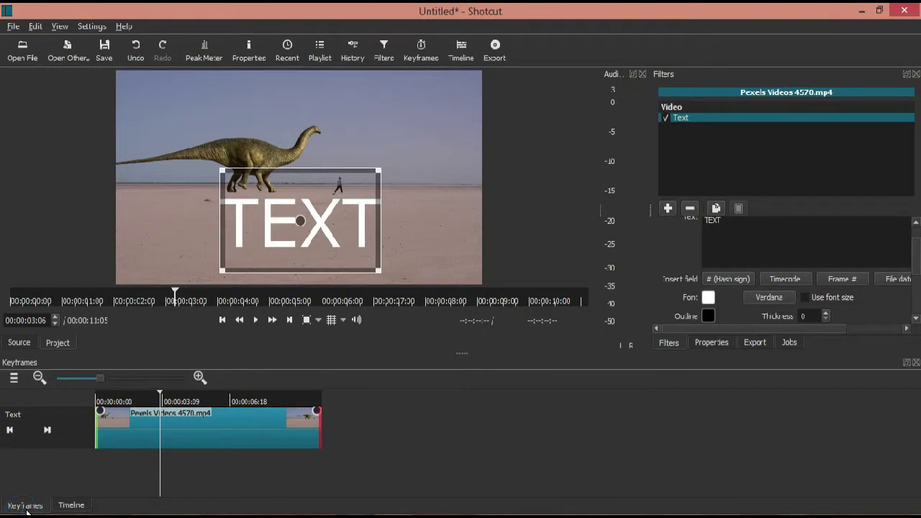
left_click(23, 506)
Step: Trim the Text filter's duration in the keyframes to run from about 1.8 to 4.5 seconds, and return to the timeline
mouse_move(164, 396)
left_mouse_down()
mouse_move(188, 397)
mouse_move(179, 397)
left_mouse_up()
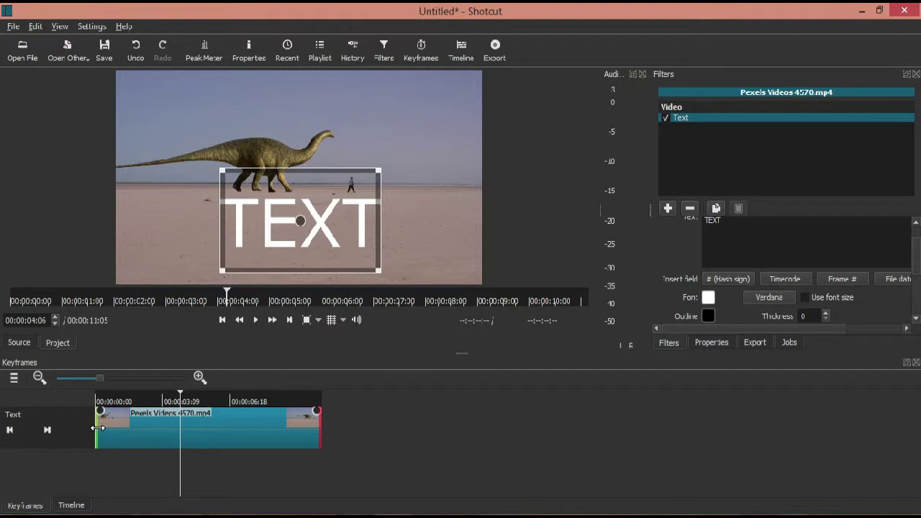
left_click_drag(97, 427, 139, 435)
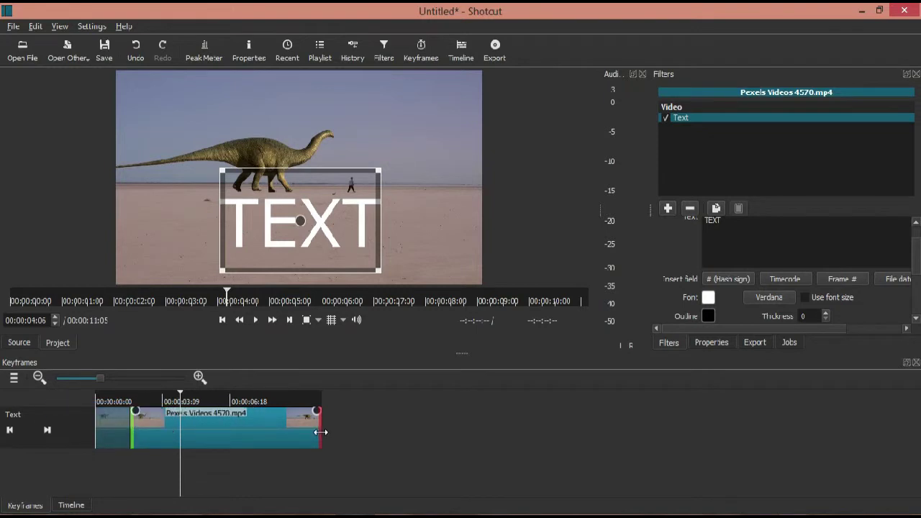
left_click_drag(314, 436, 176, 441)
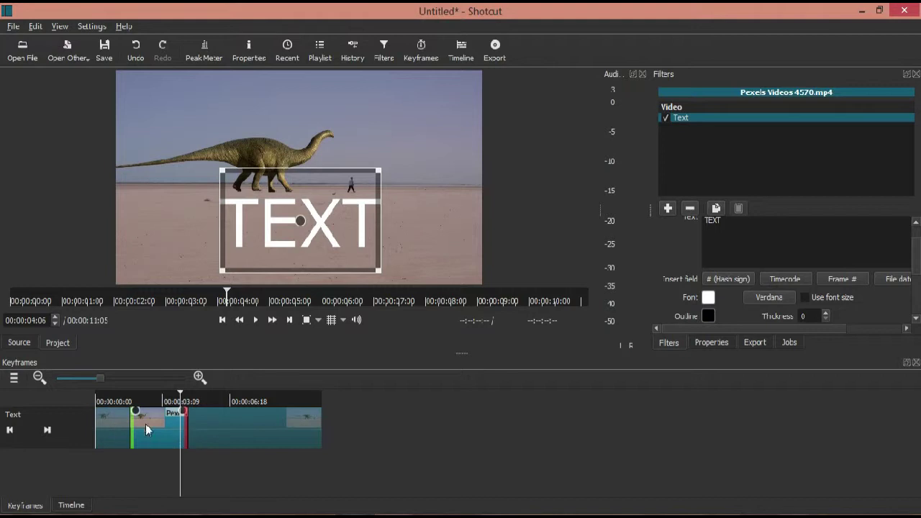
left_click(73, 505)
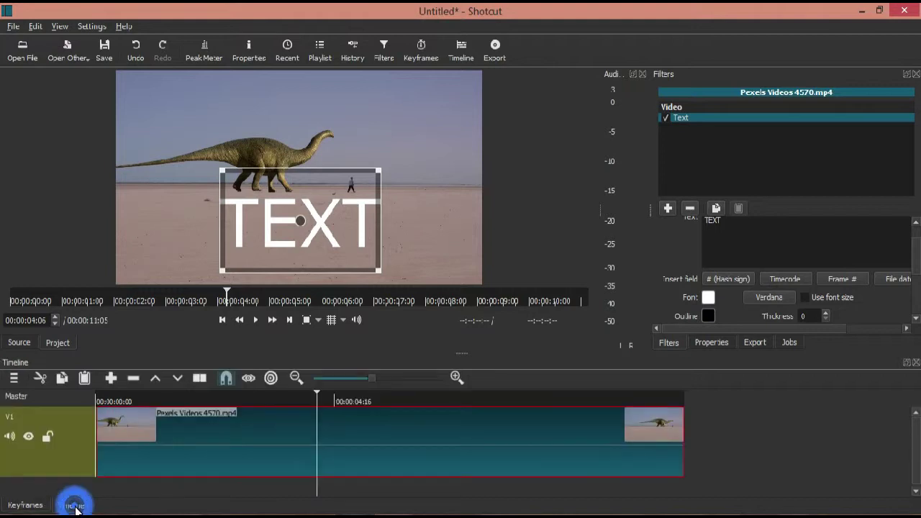
Step: Add a second video track and play the project from near its start to about 00:00:06:29 to check the trimmed text
key("ctrl+i")
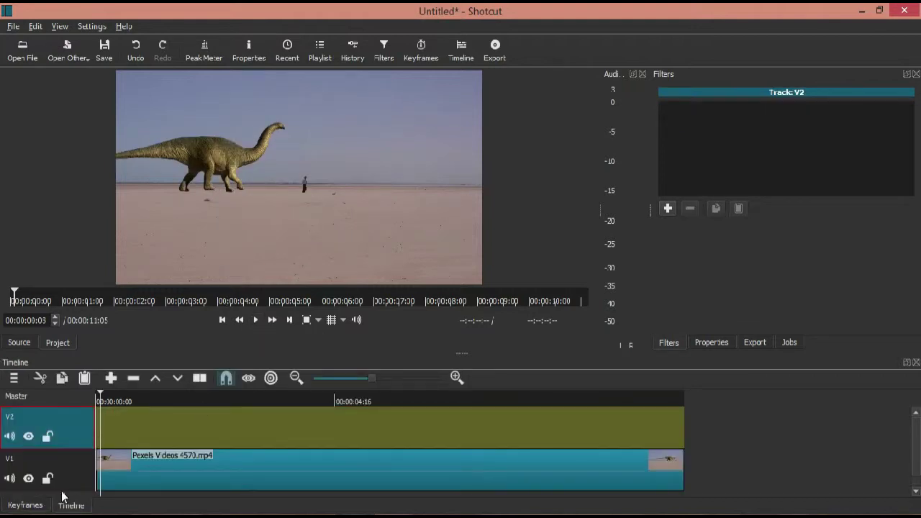
left_click(70, 498)
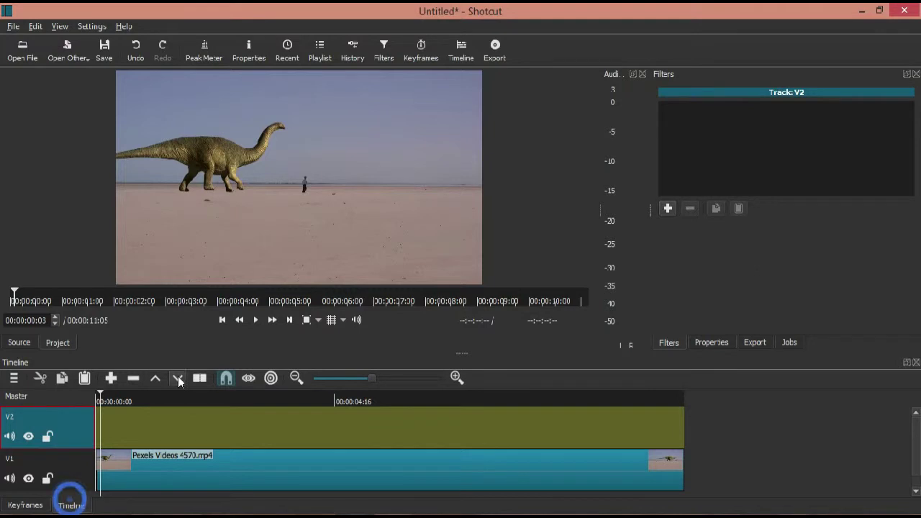
left_click(257, 320)
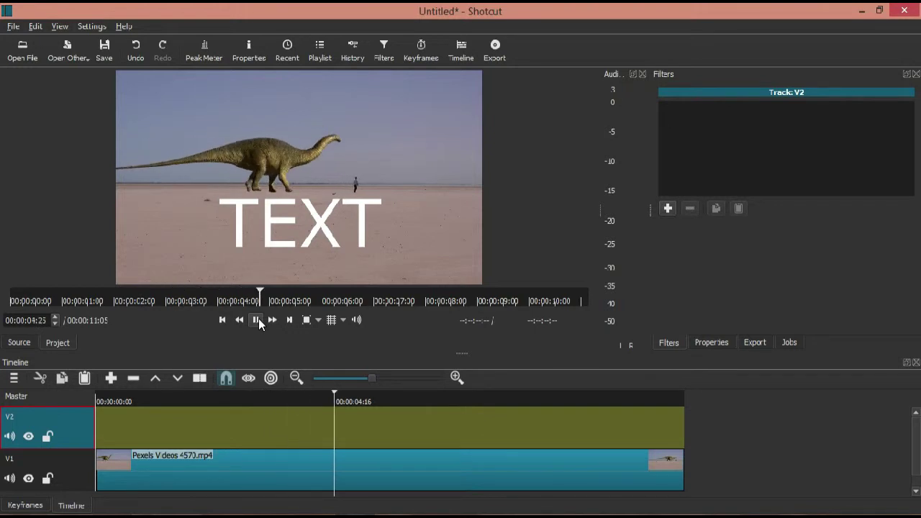
left_click(255, 319)
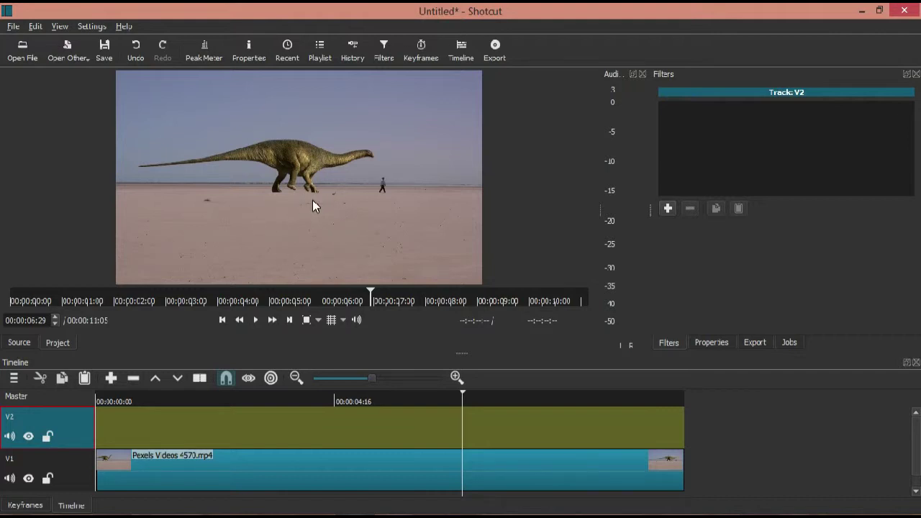
Step: Select the clip on V1, show its Text filter's keyframes, and set the playhead near the clip's start
left_click(213, 468)
left_click(25, 505)
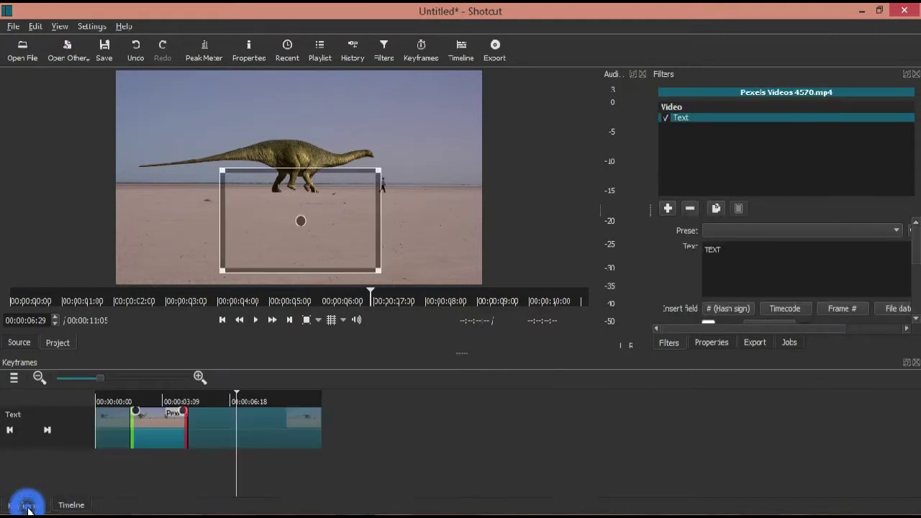
left_click(103, 400)
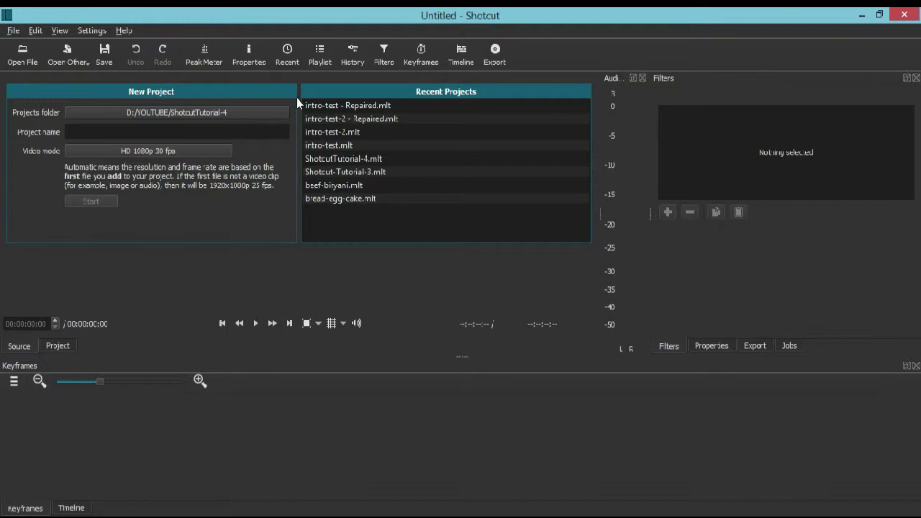
Step: Open the video file "Pexels Videos 4570.mp4" from the VIDEO COLLECTION folder
left_click(22, 53)
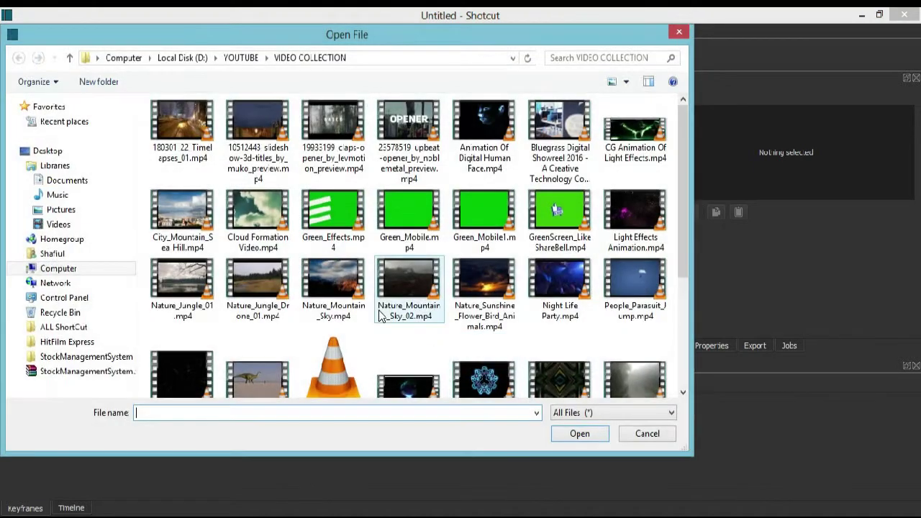
left_click_drag(680, 240, 683, 367)
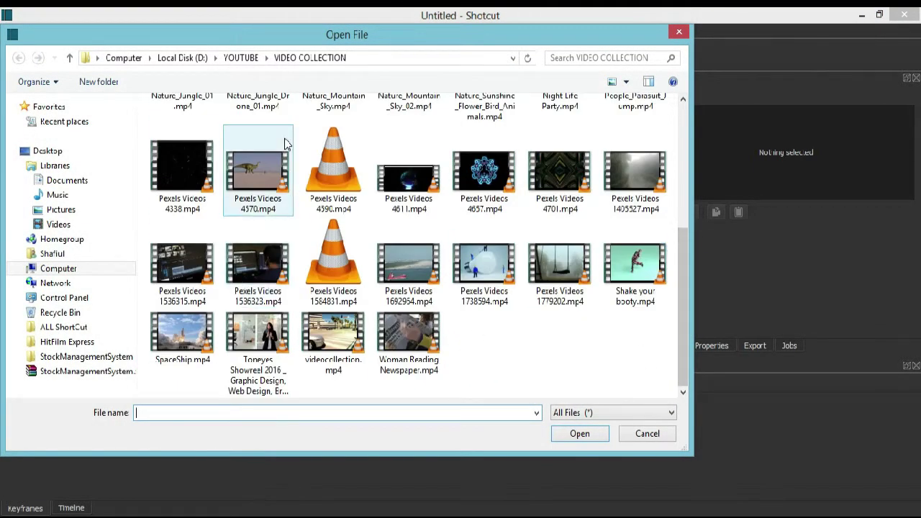
left_click(254, 187)
left_click(580, 434)
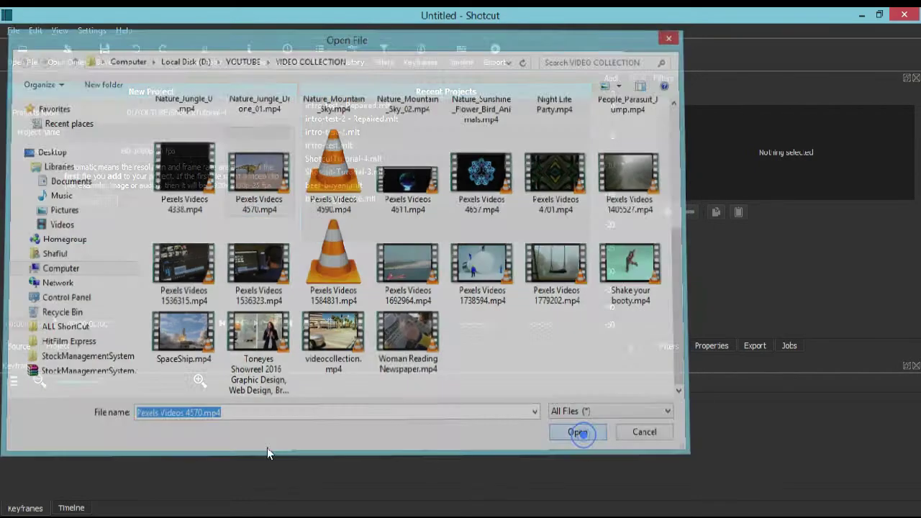
Step: Stop the source playback and place the clip at the very start of track V1 in the timeline
left_click(70, 509)
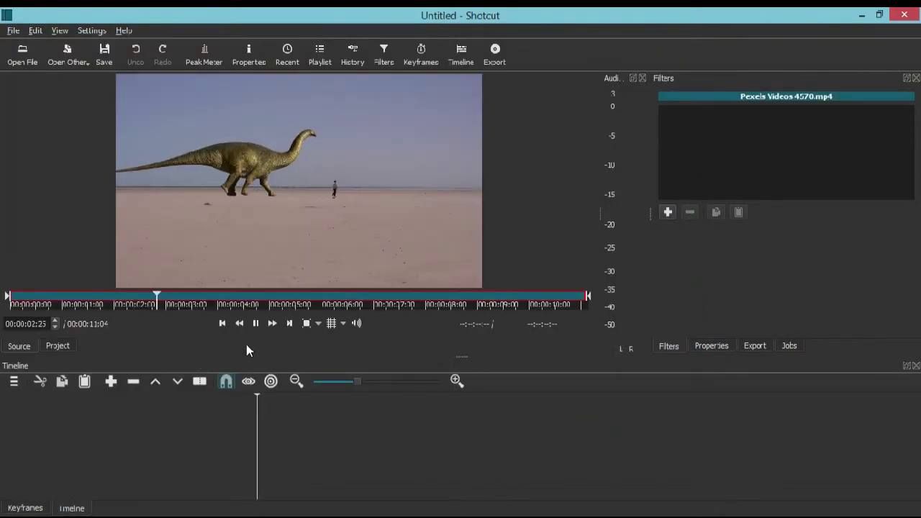
left_click(255, 323)
left_click_drag(282, 193, 193, 413)
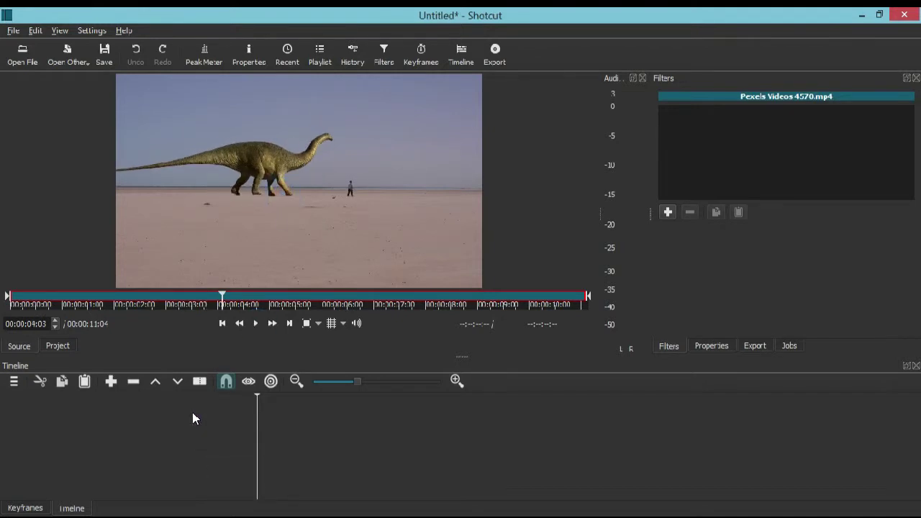
left_click_drag(365, 454, 107, 434)
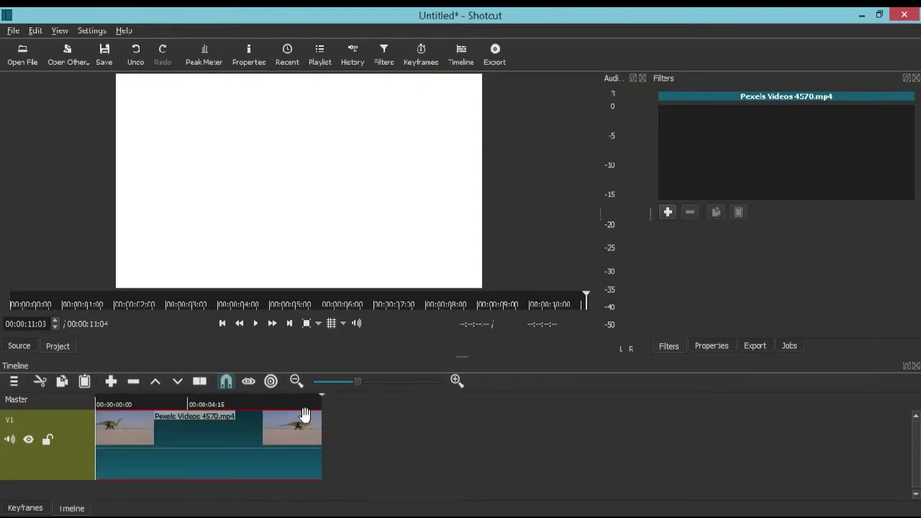
Step: Move the playhead to 00:00:02:20, add a Text filter to the clip, and replace its default timecode with "TEXT"
left_click(150, 404)
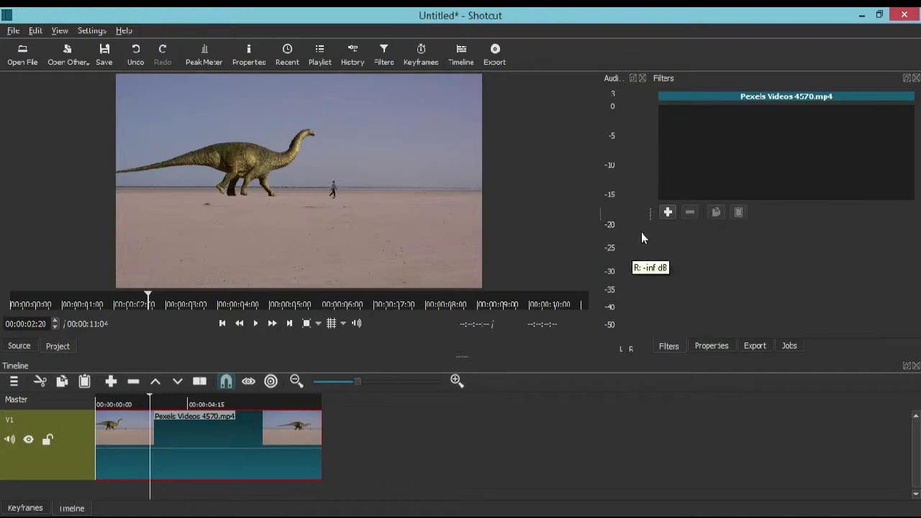
left_click(667, 212)
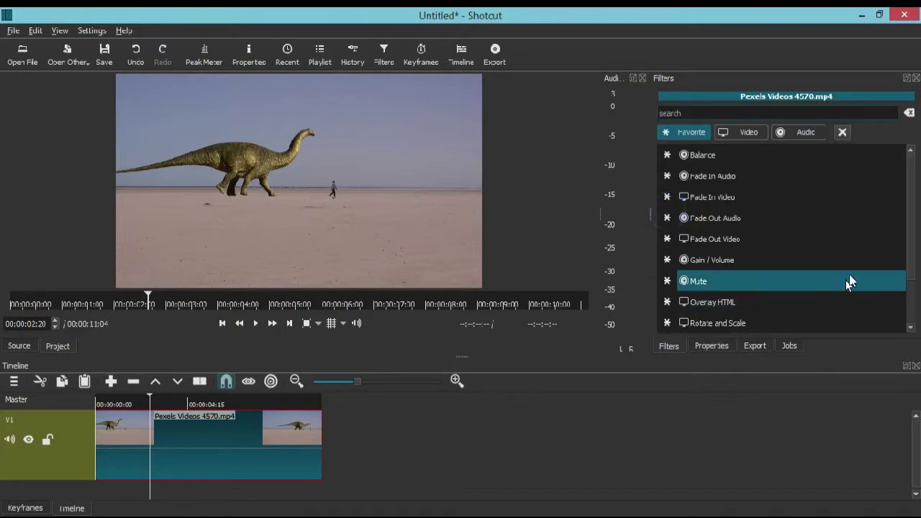
scroll(900, 273, "down", 1)
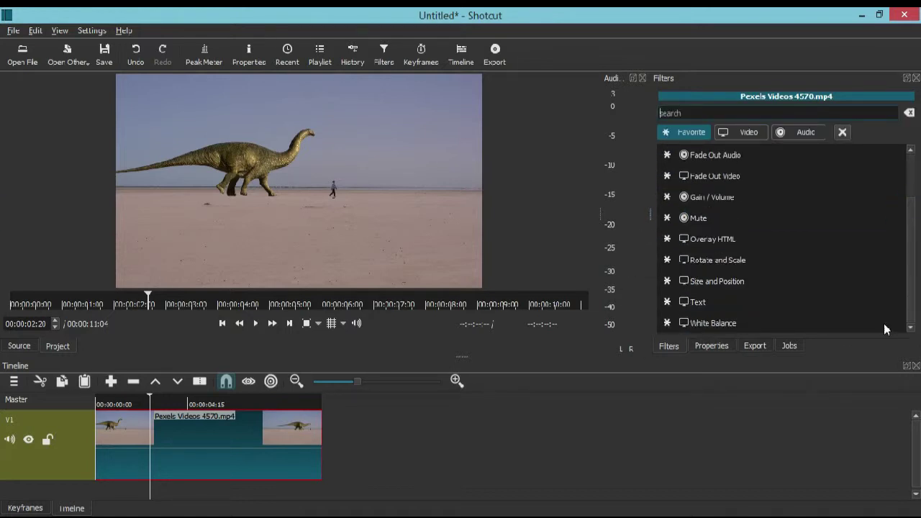
left_click(763, 309)
left_click(764, 255)
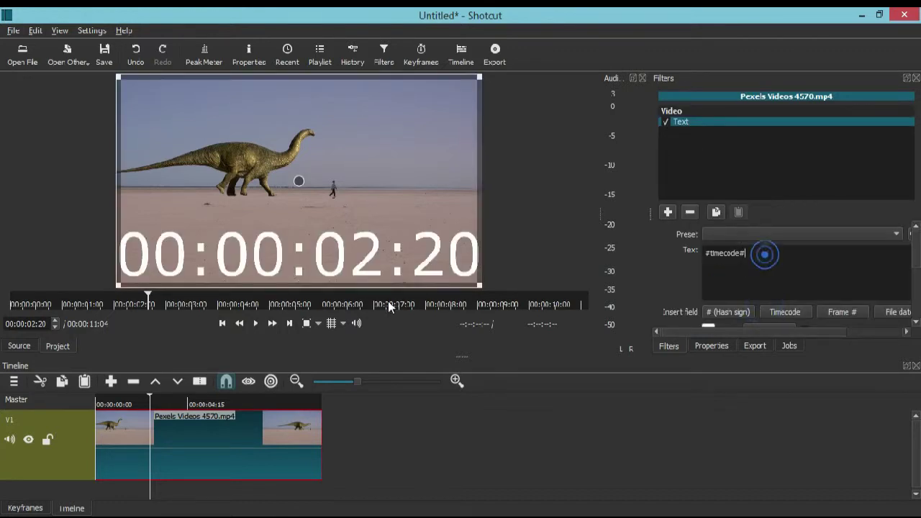
triple_click(755, 257)
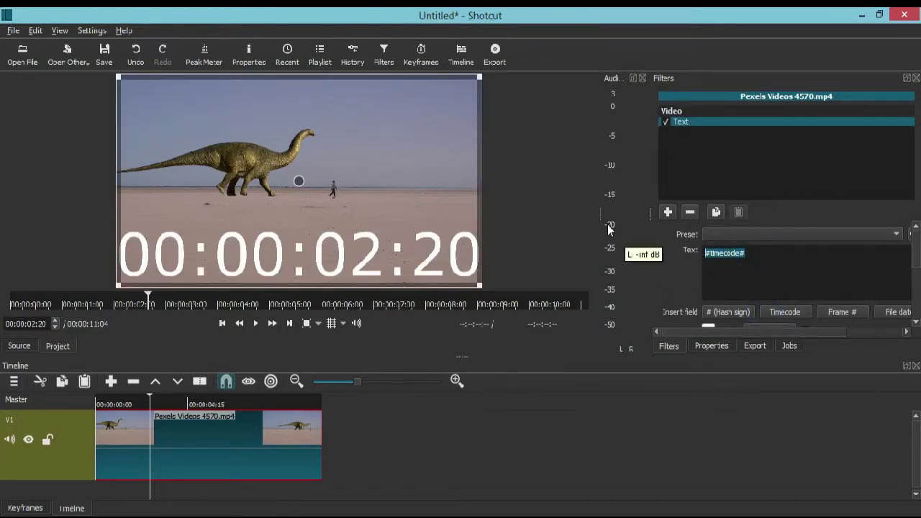
type("TE")
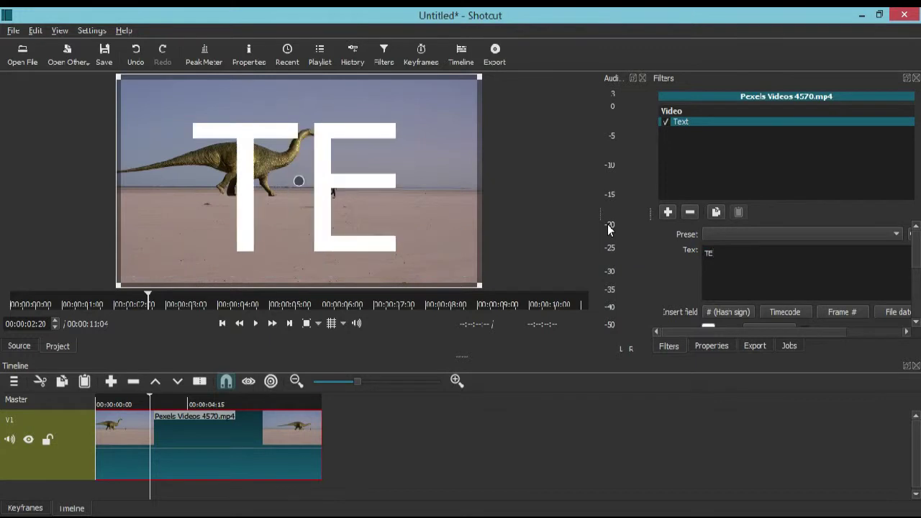
type("XT")
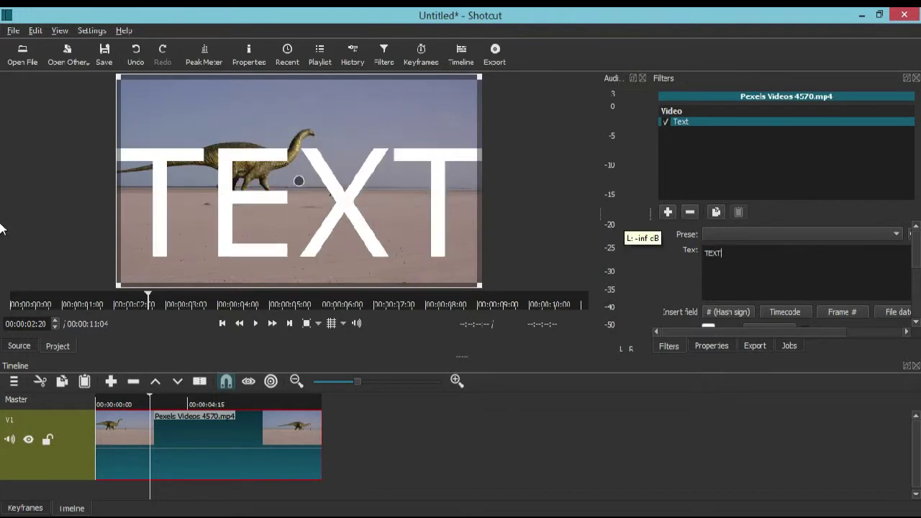
Step: Set the Text filter's vertical fit to Middle
scroll(791, 273, "down", 5)
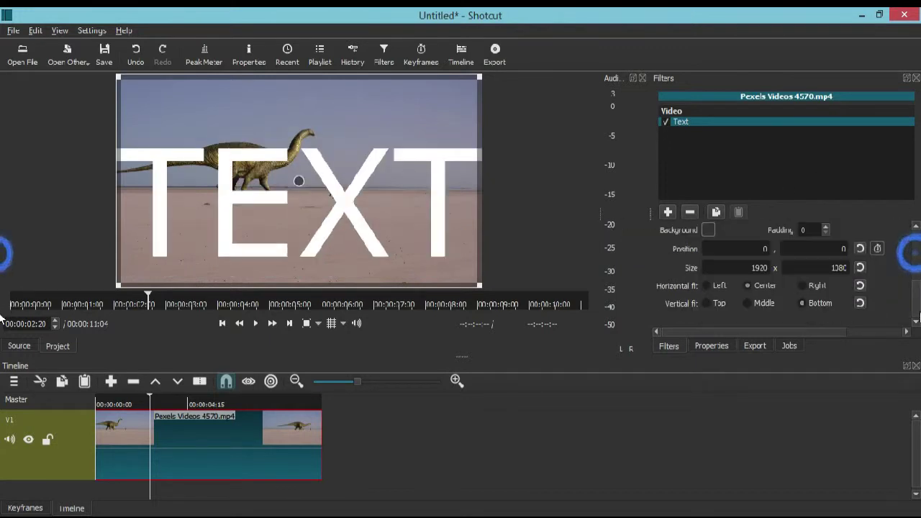
left_click(748, 303)
left_click_drag(916, 307, 917, 259)
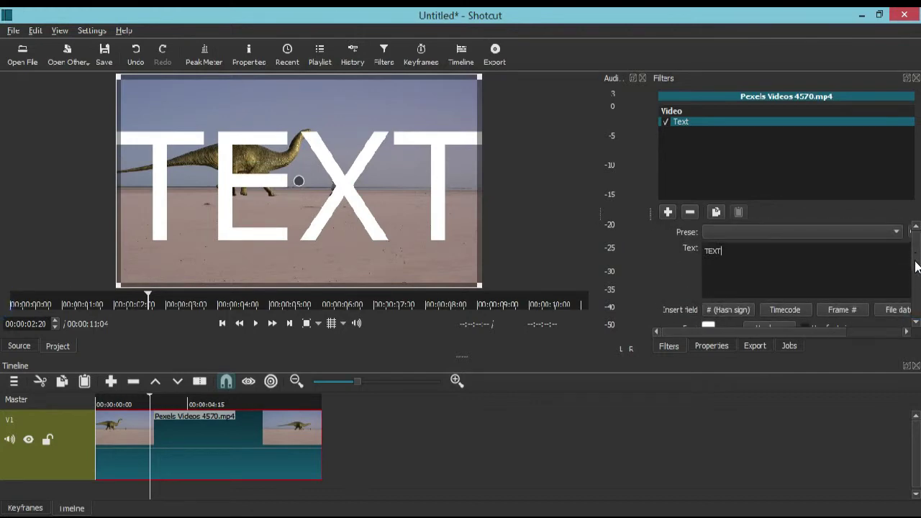
Step: Change the text's font to Tw Cen MT Condensed in the Regular style
scroll(912, 265, "down", 2)
left_click(784, 265)
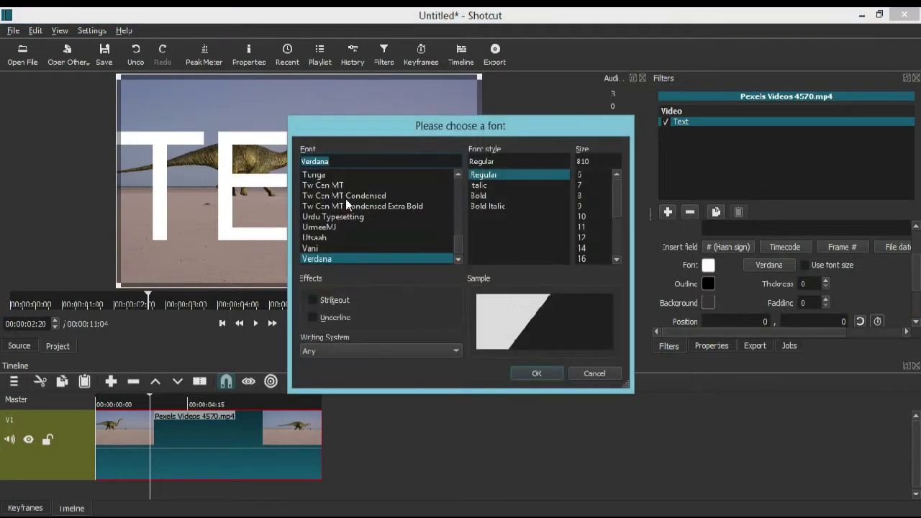
left_click(487, 174)
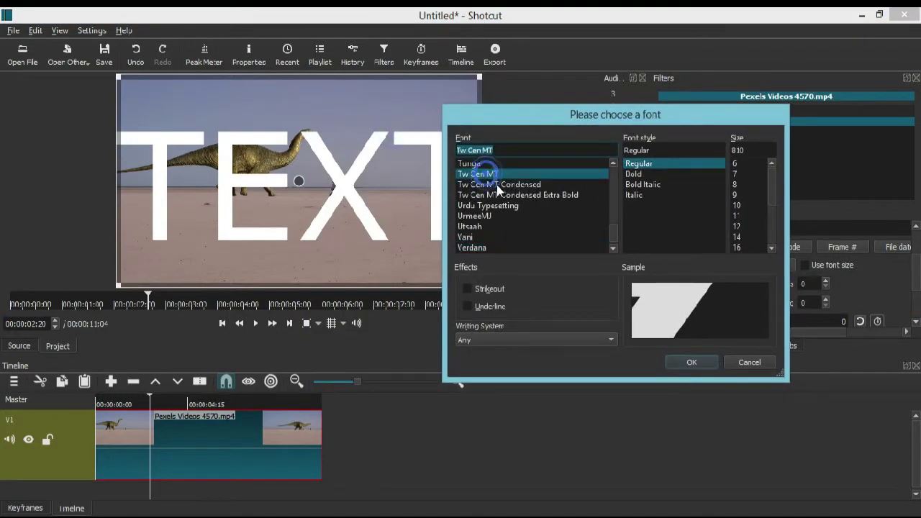
left_click(495, 186)
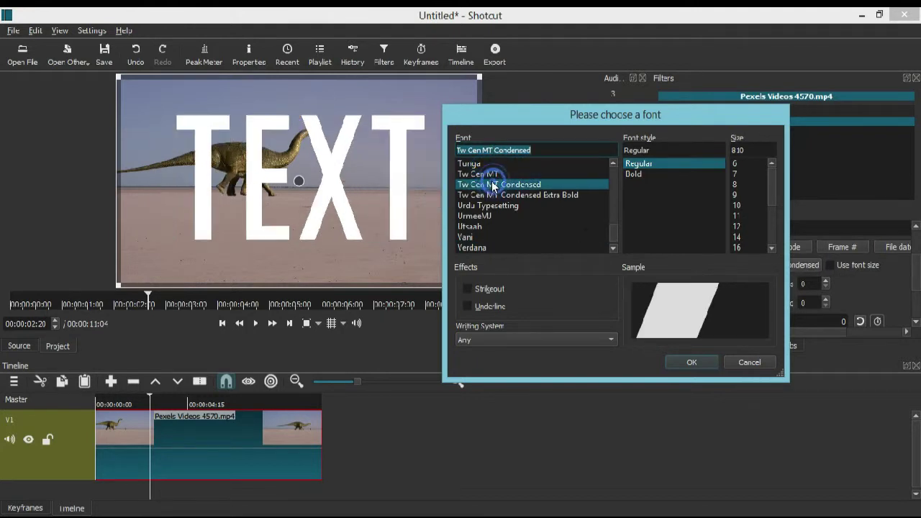
left_click(697, 364)
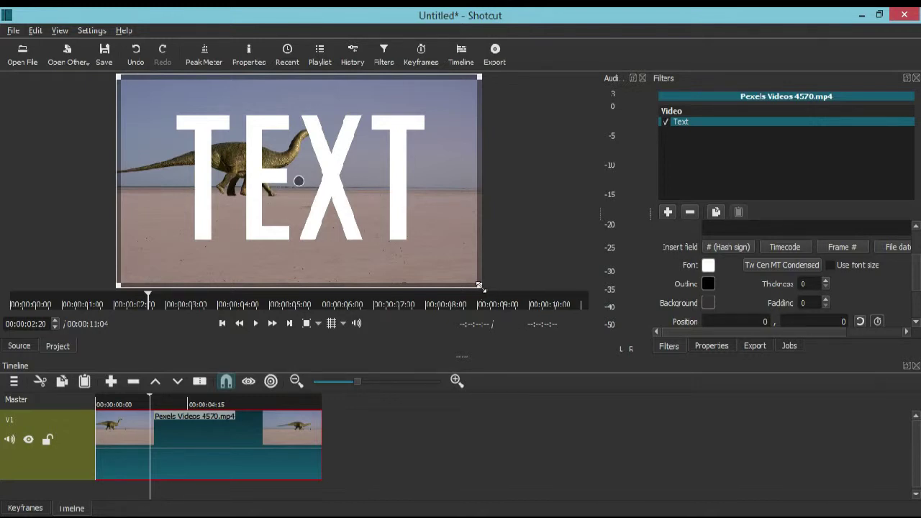
Step: Shrink the text box to about 1048 x 536 and move it to the lower middle of the picture, at about 409, 544
left_click_drag(480, 286, 280, 160)
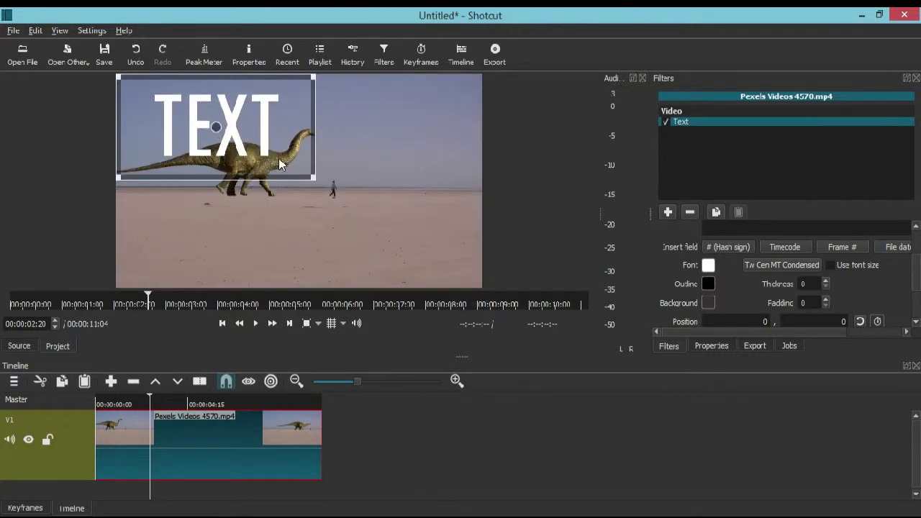
left_click_drag(222, 144, 299, 248)
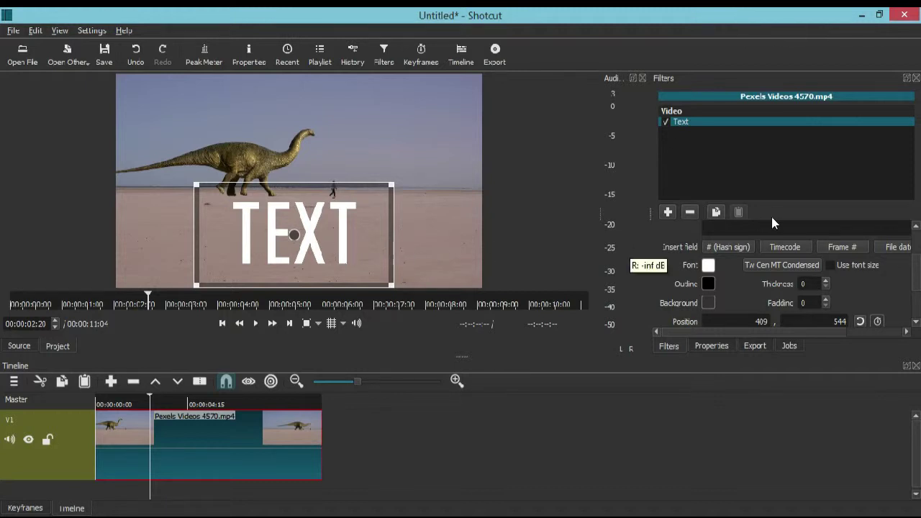
Step: Examine the Text filter's horizontal and vertical position values and its width and height values
left_click_drag(918, 279, 918, 288)
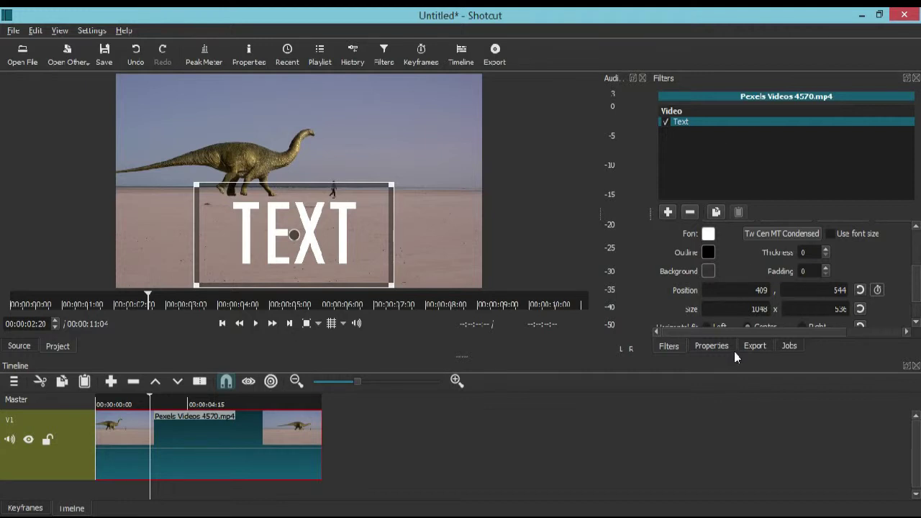
left_click(744, 290)
double_click(807, 289)
left_click(750, 286)
left_click(739, 287)
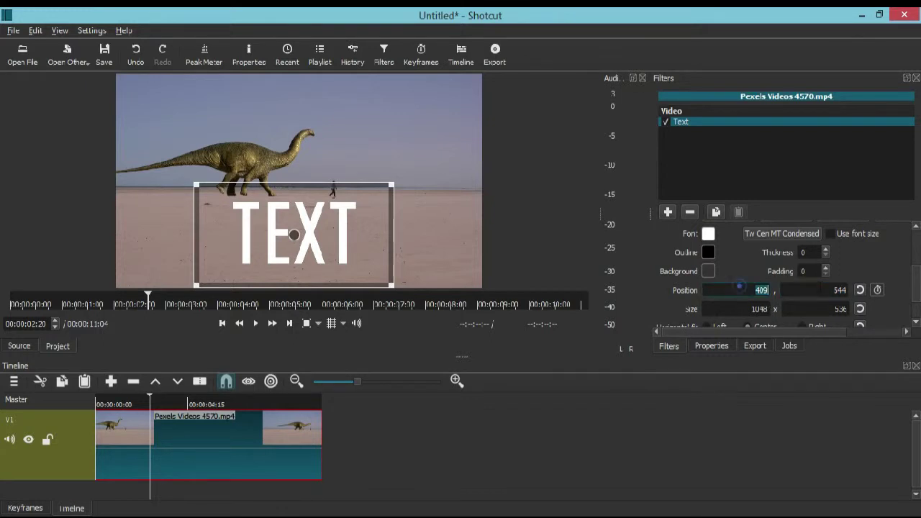
left_click(811, 286)
left_click(744, 308)
left_click(820, 308)
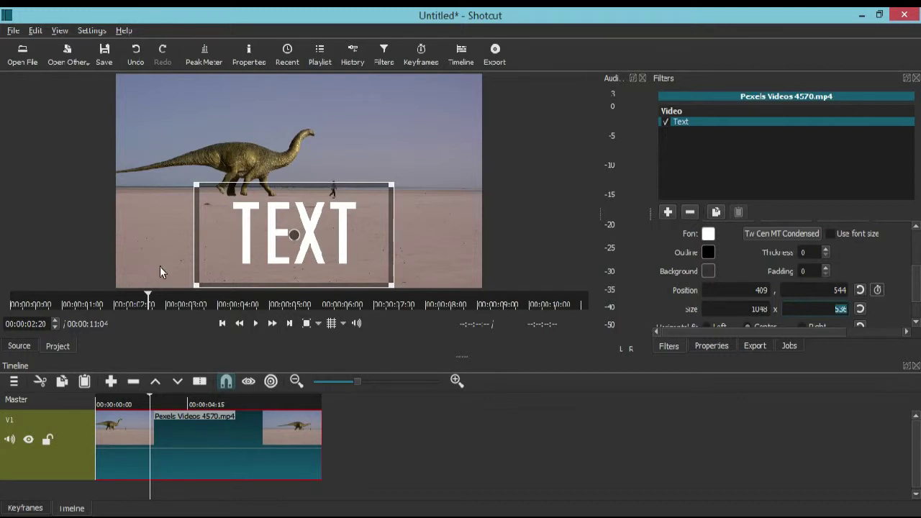
Step: Show the Text filter's keyframes, trim its start to about 2.3 seconds, and try to extend its end past the clip's end
left_click(29, 508)
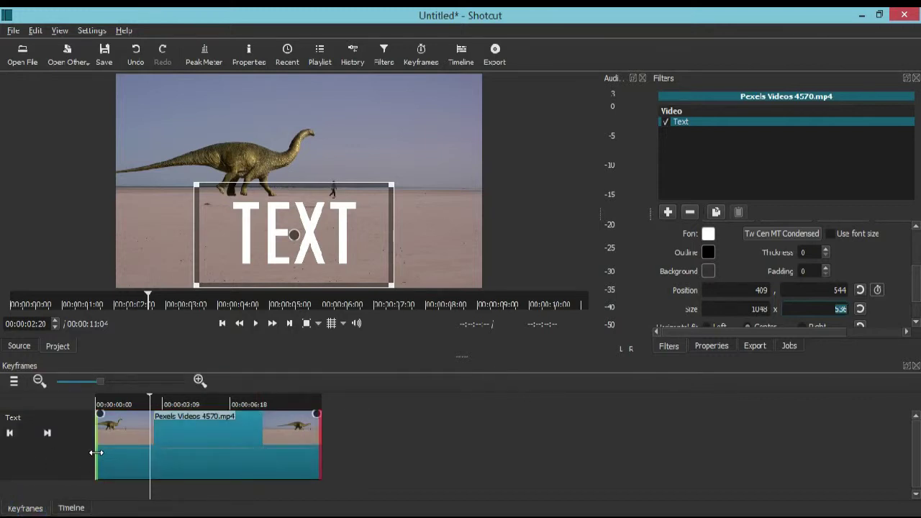
left_click_drag(97, 453, 149, 452)
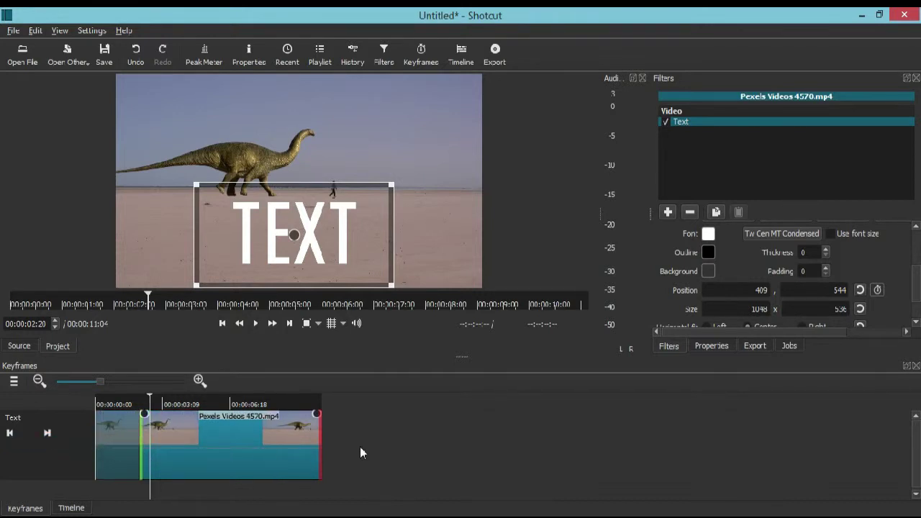
left_click_drag(320, 446, 400, 452)
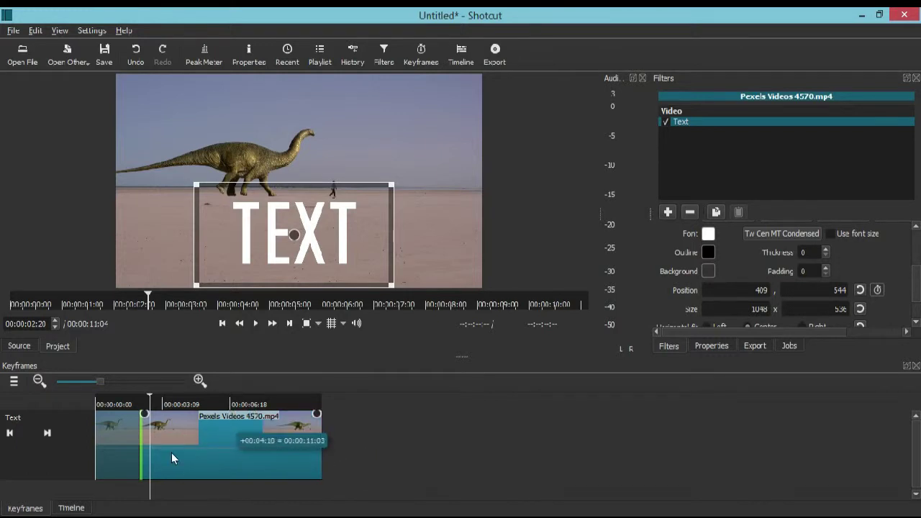
Step: Extend the Text filter's start back to the beginning of the clip in the keyframes
left_click_drag(140, 451, 2, 466)
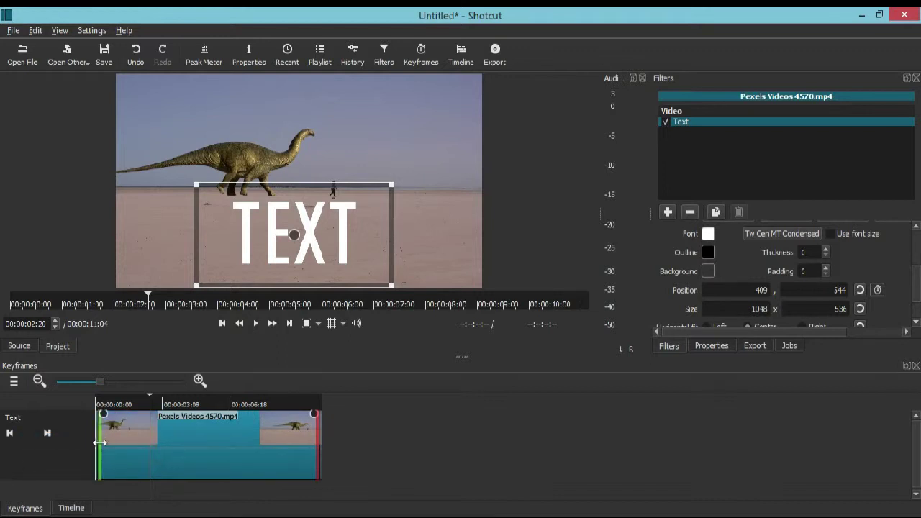
left_click_drag(99, 442, 80, 446)
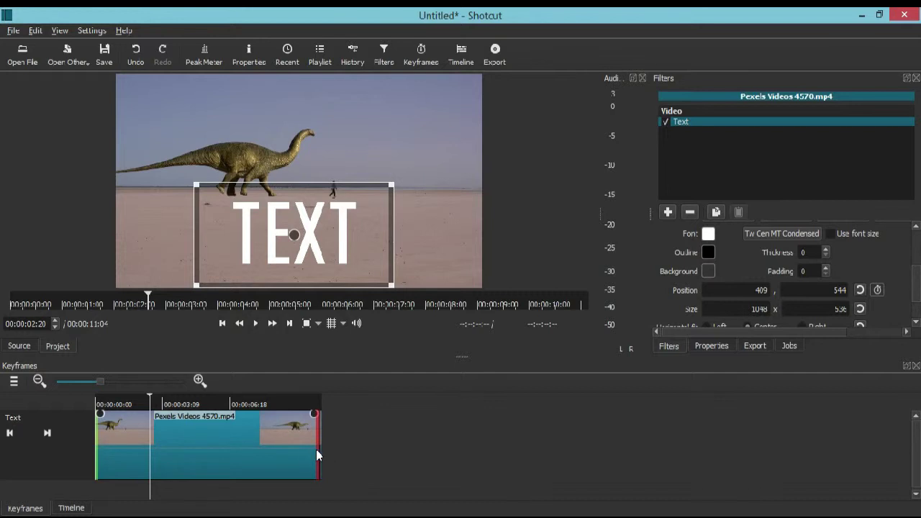
Step: Extend the Text filter's end to the clip's end and add a start animation ramp reaching to about 00:00:04:09
left_click_drag(316, 449, 365, 453)
left_click(97, 455)
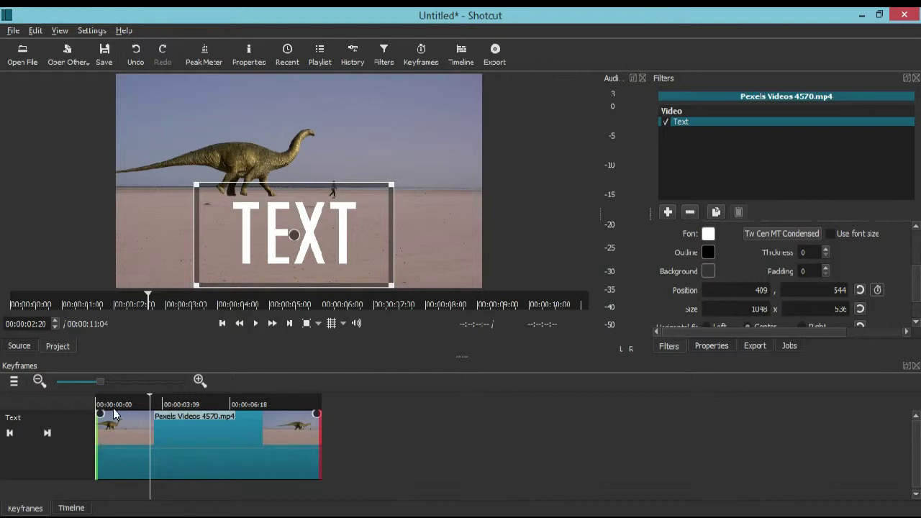
left_click(201, 400)
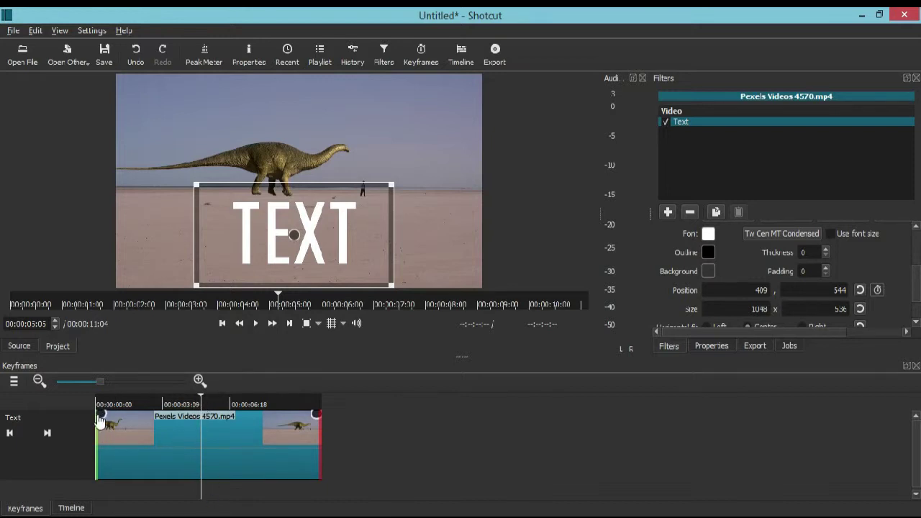
left_click_drag(100, 415, 197, 428)
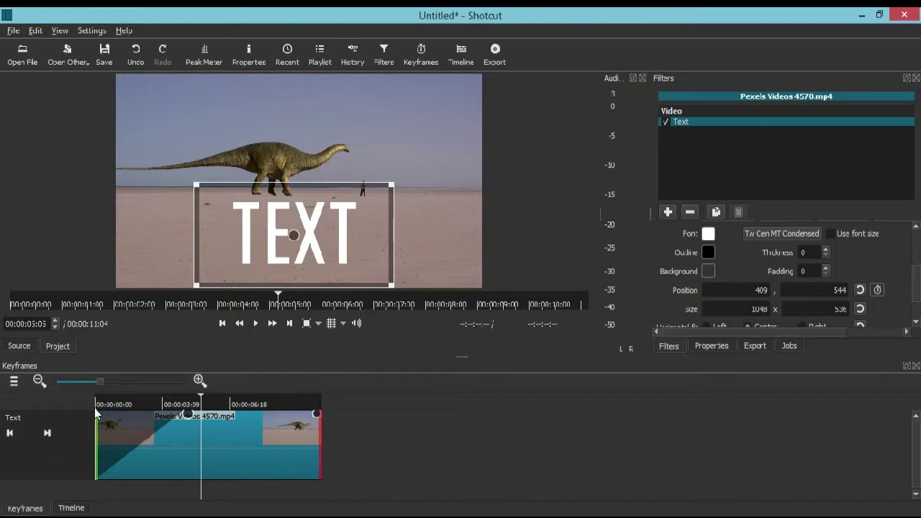
Step: Jump between the start and end of the Text filter's animation ramp, and play the clip from the beginning to preview the movement
left_click(45, 435)
left_click(11, 434)
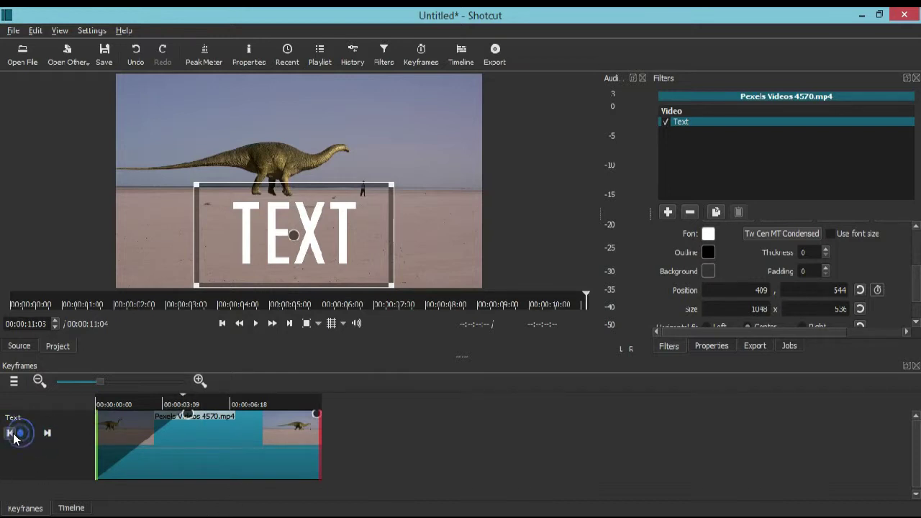
left_click(10, 434)
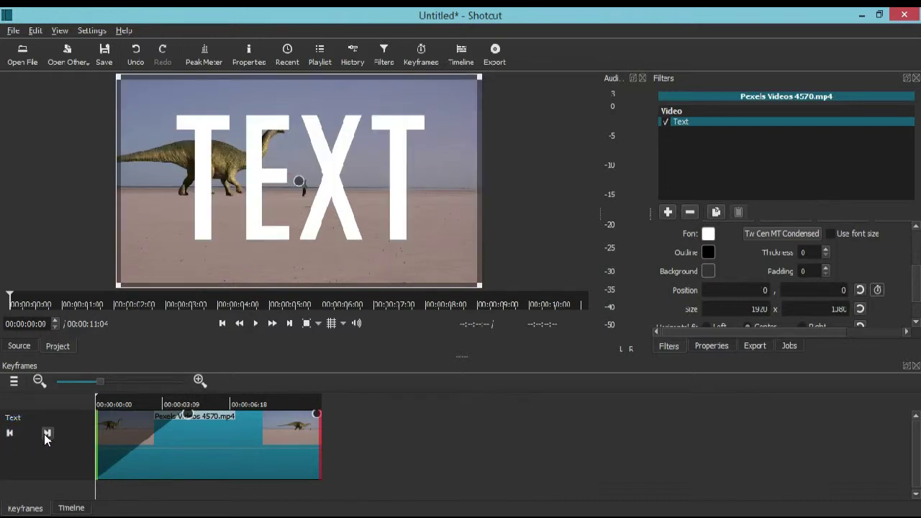
left_click(46, 434)
left_click(10, 434)
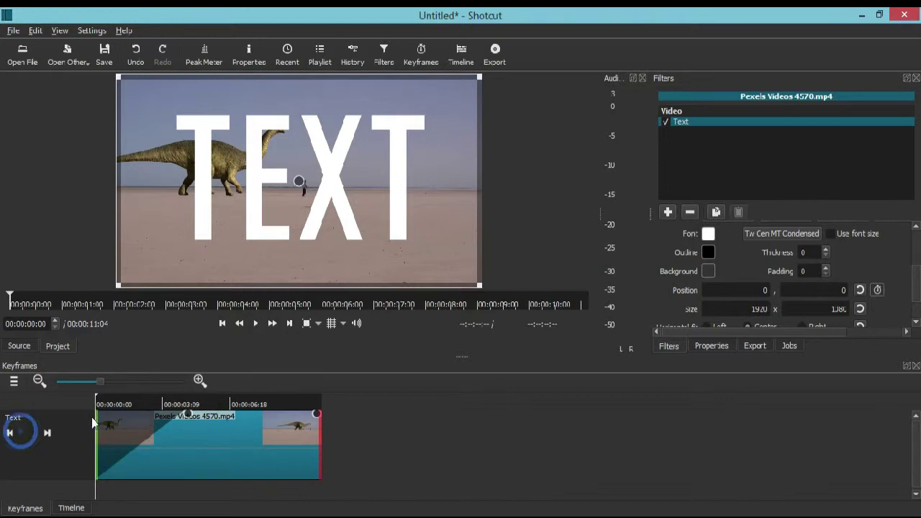
left_click(256, 323)
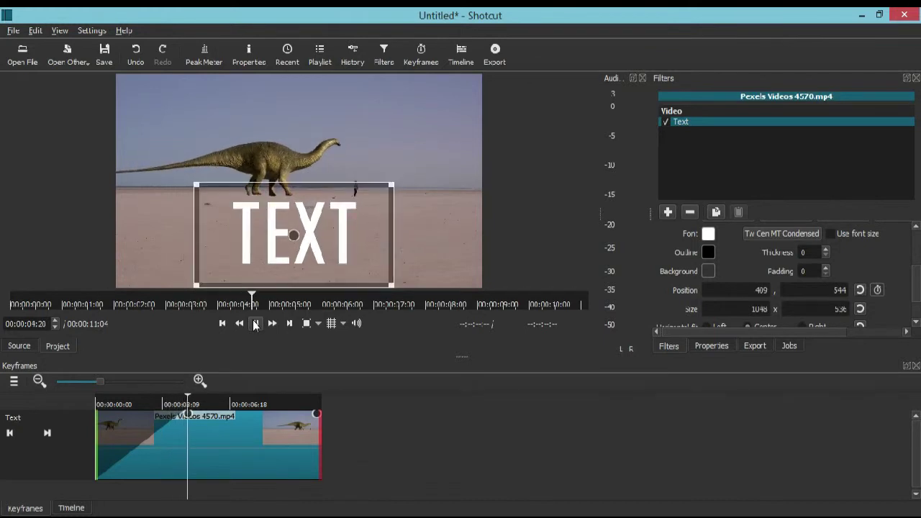
left_click(255, 324)
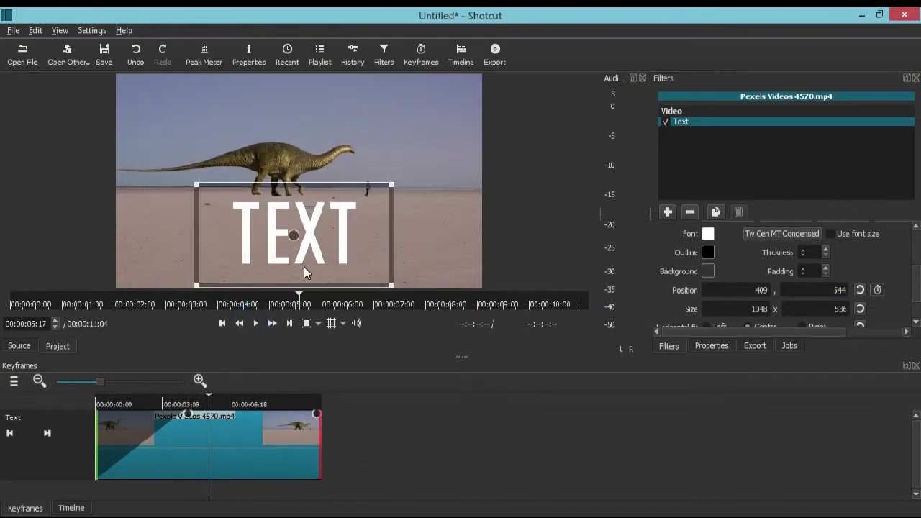
Step: Compare the text box at the clip's start and at the ramp's end, and replay the animation from the beginning
left_click(9, 433)
left_click(9, 433)
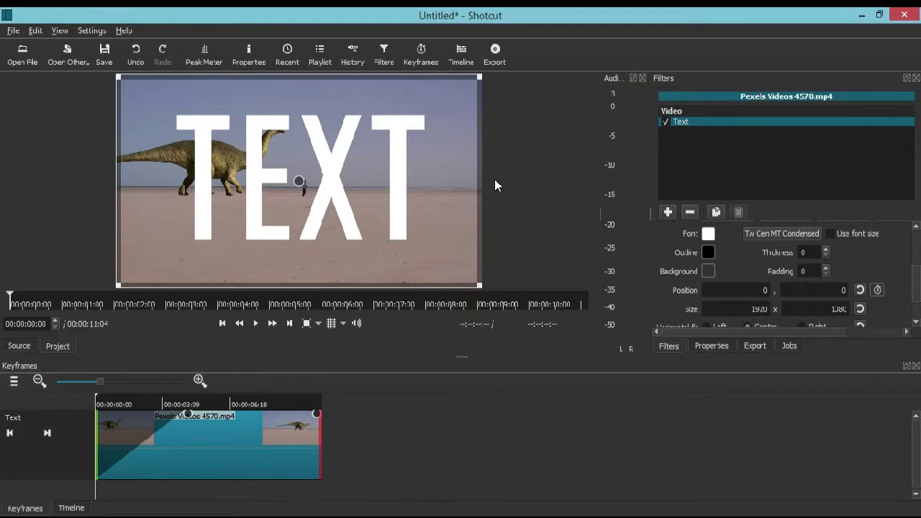
left_click(47, 433)
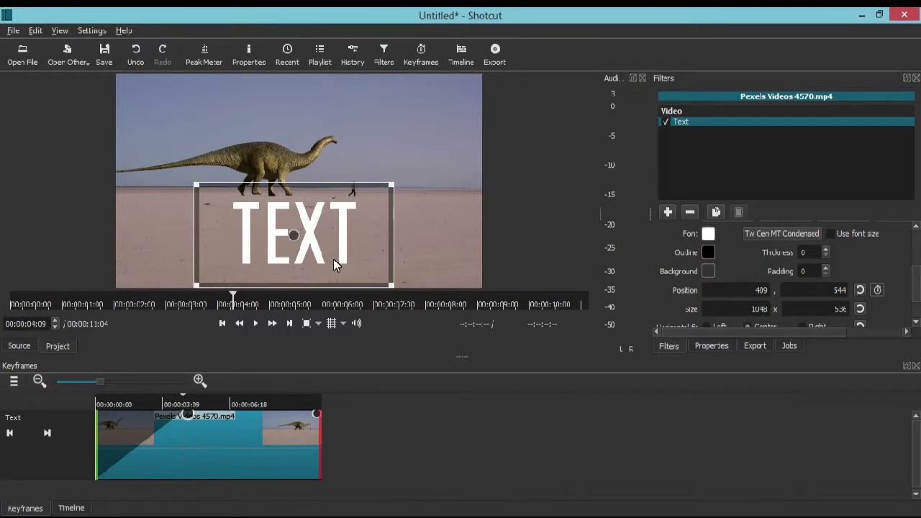
left_click(100, 402)
left_click(10, 433)
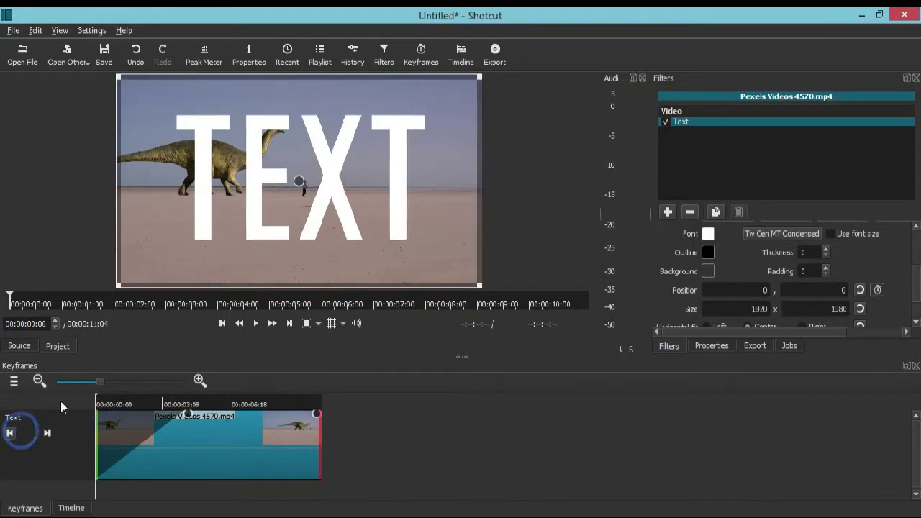
left_click(255, 323)
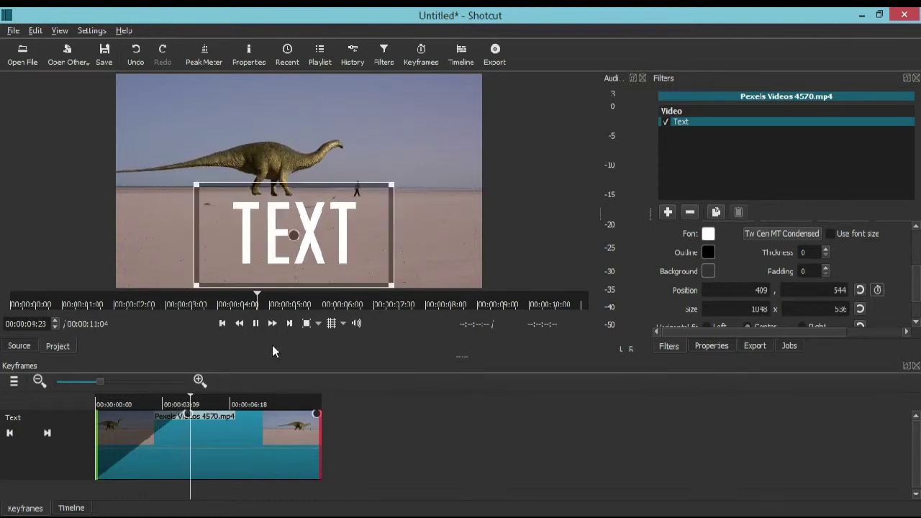
left_click(254, 323)
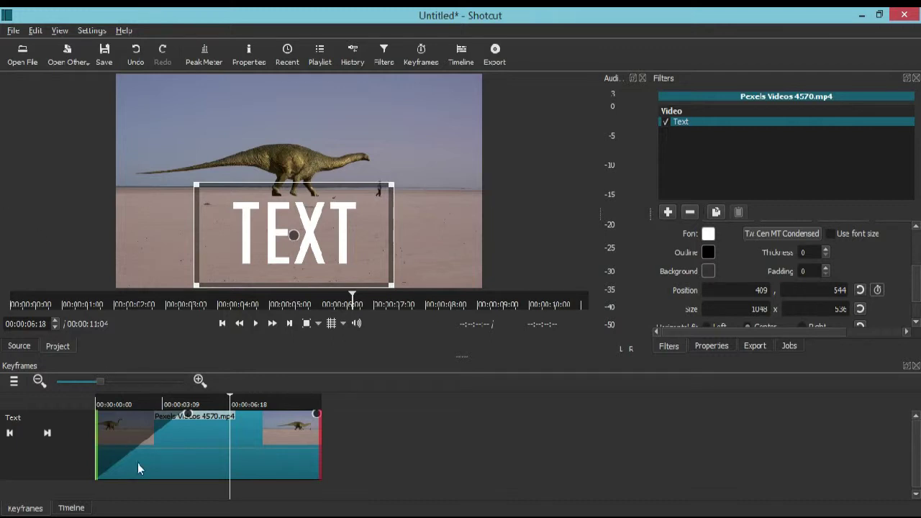
Step: Check the text box partway through the animation ramp, at the ramp's end and at the clip's start
left_click(135, 399)
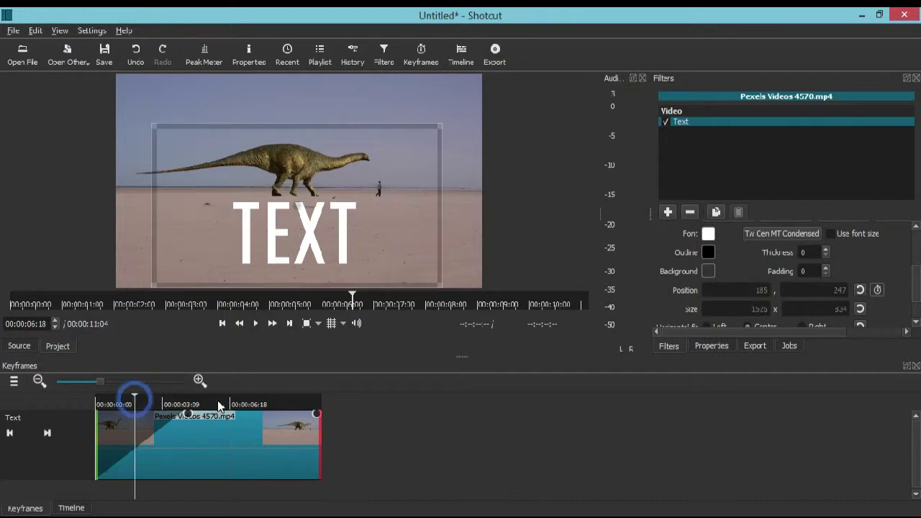
left_click(47, 432)
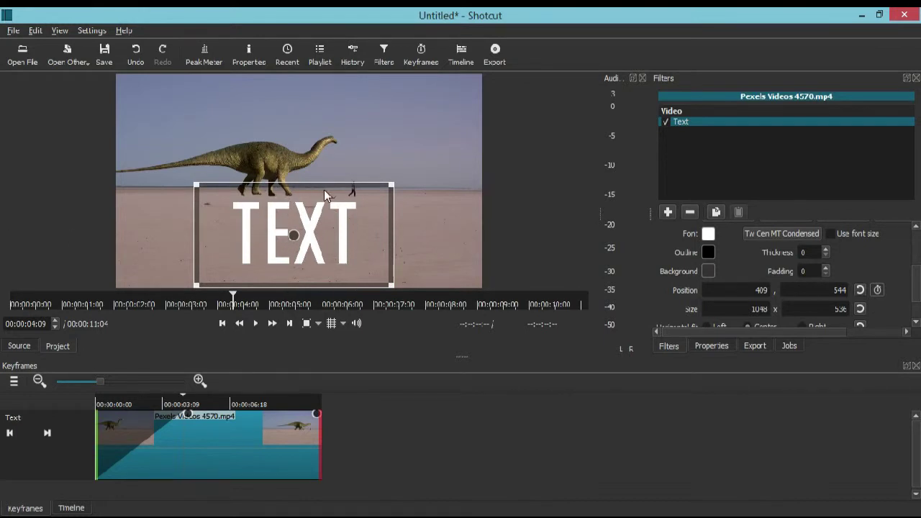
left_click(10, 433)
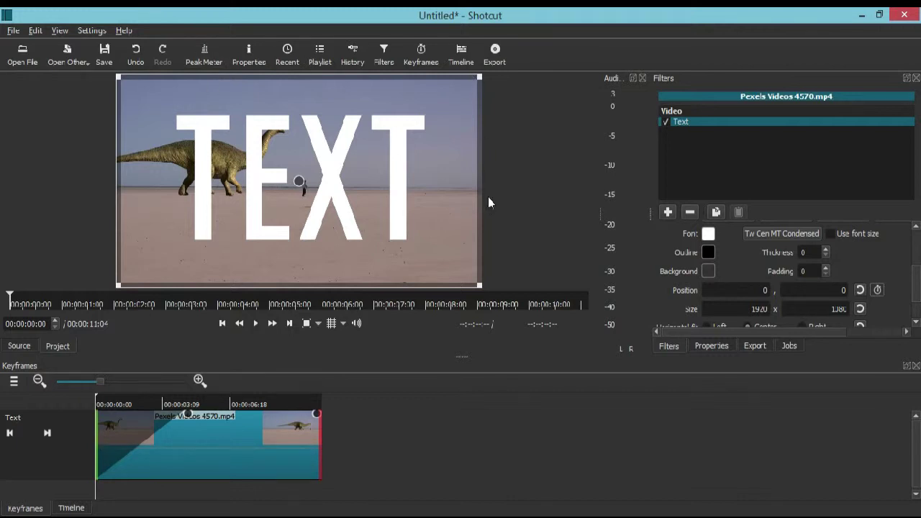
Step: Set the text box's position at the clip's start to 409, 544, matching its position at the ramp's end
left_click(47, 433)
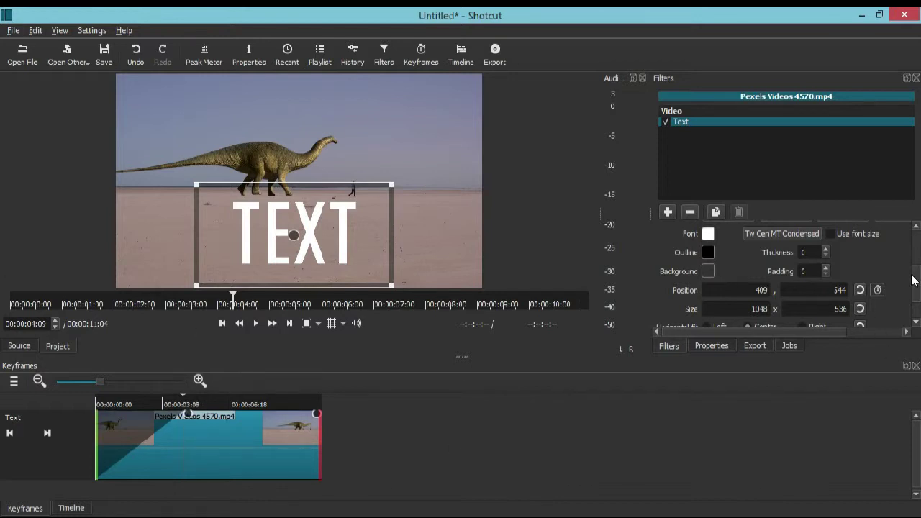
scroll(914, 279, "down", 2)
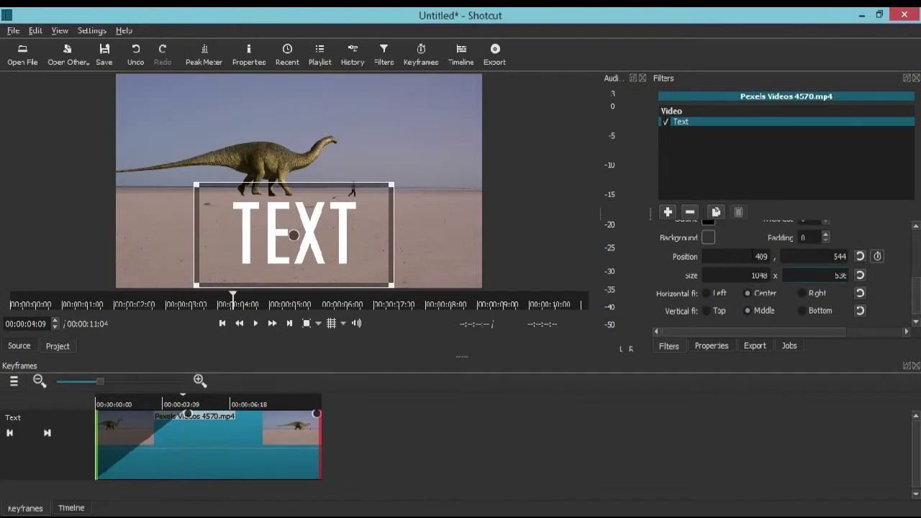
double_click(749, 256)
double_click(835, 256)
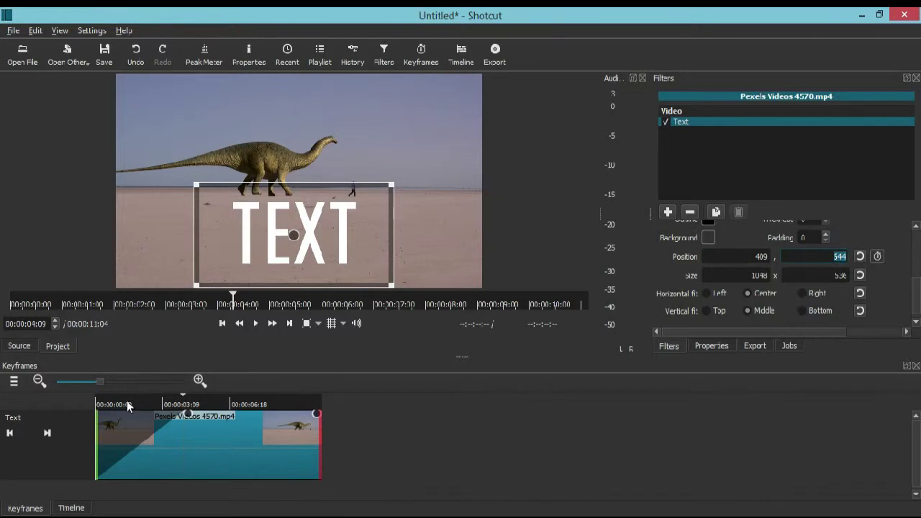
left_click(9, 433)
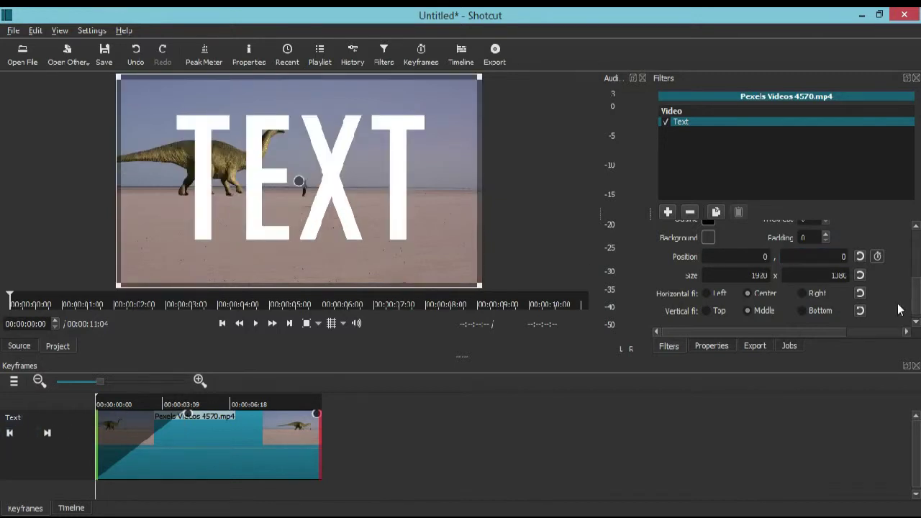
double_click(748, 257)
left_click(48, 433)
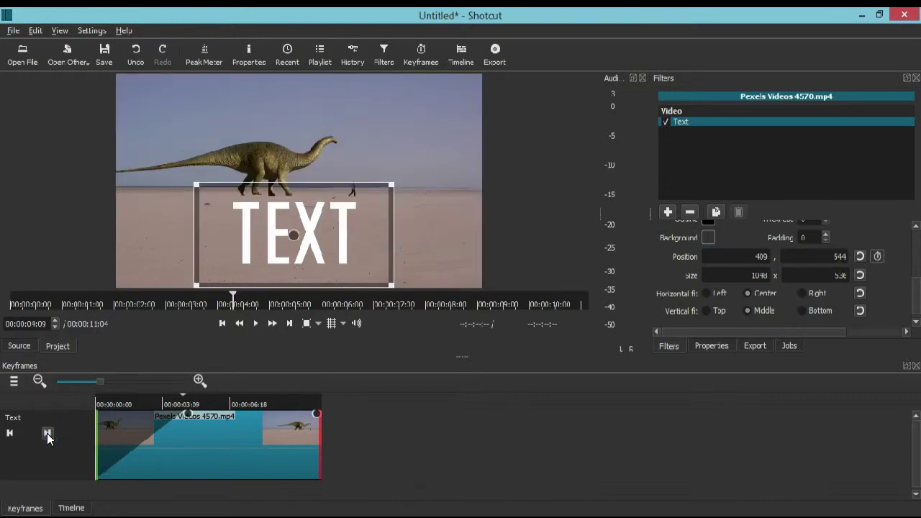
left_click(9, 433)
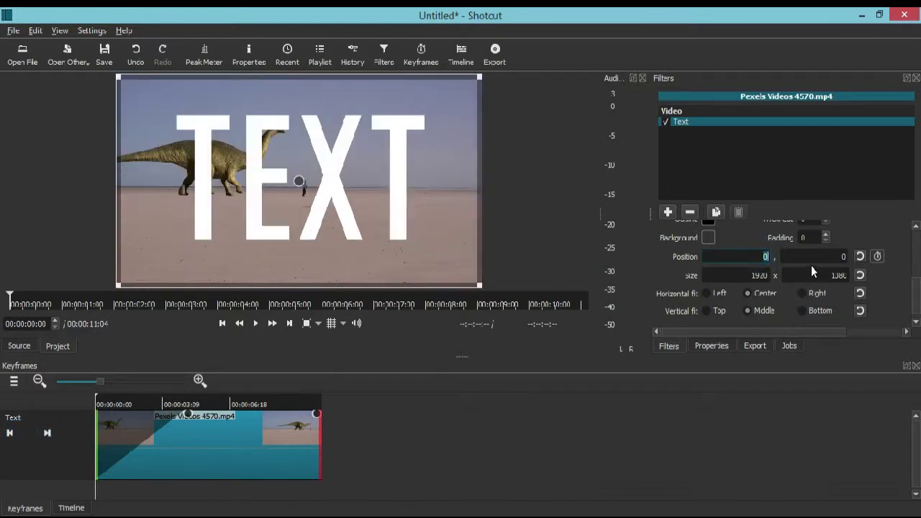
type("409")
key("Tab")
type("544")
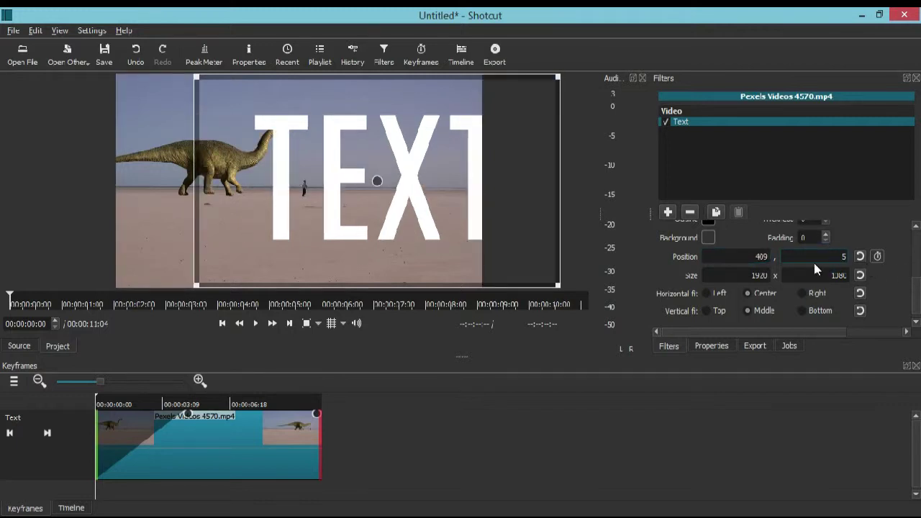
left_click(750, 256)
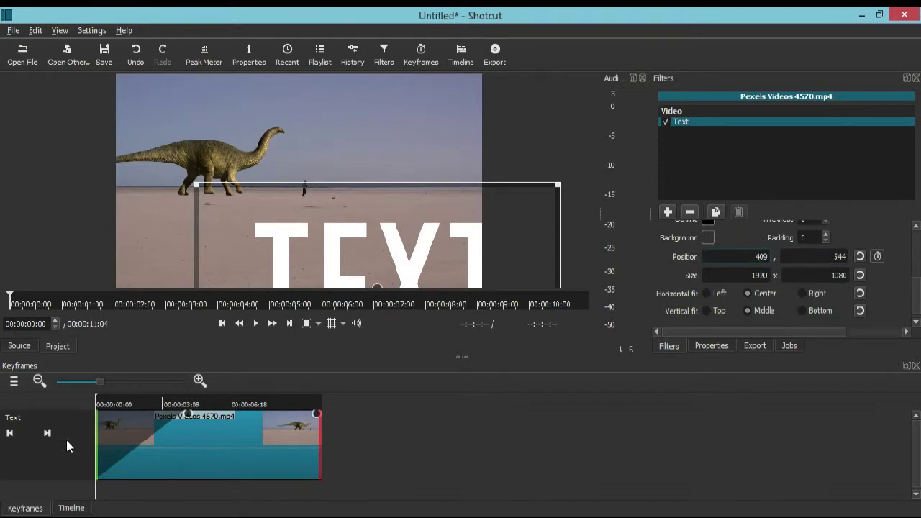
Step: Set the text box's size at the clip's start to 1048 x 536, matching its size at the ramp's end
left_click(48, 433)
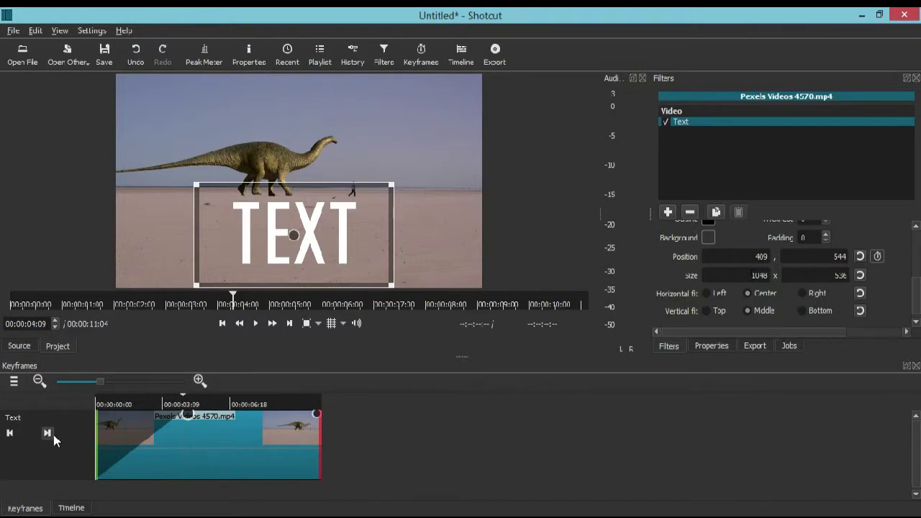
left_click(9, 433)
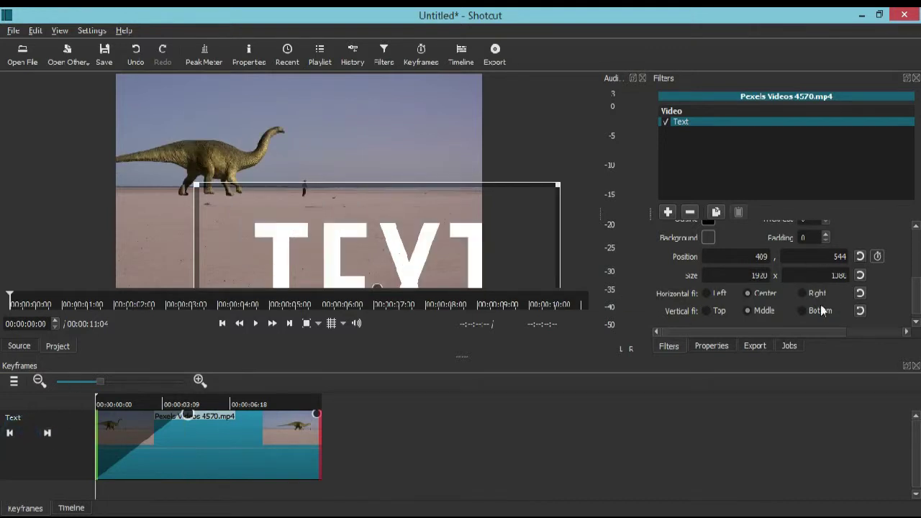
double_click(744, 279)
type("1048")
left_click(821, 277)
double_click(820, 276)
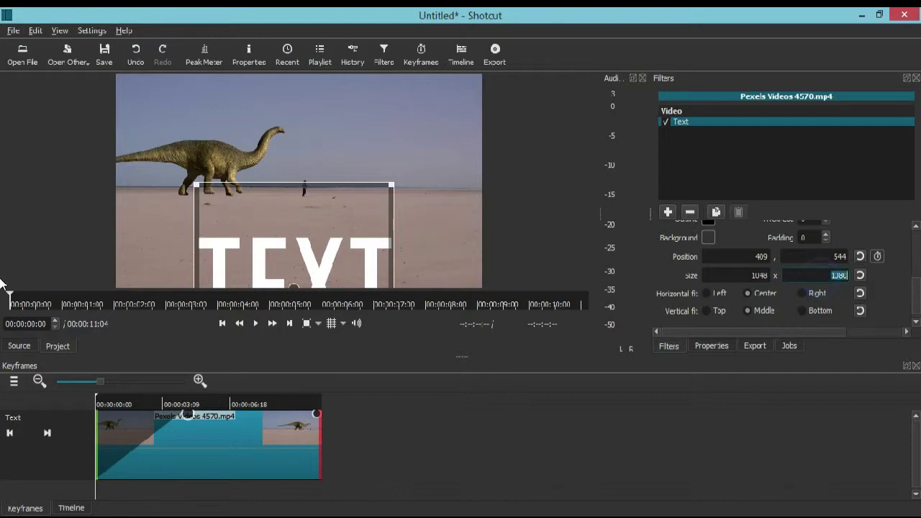
type("538")
left_click(742, 276)
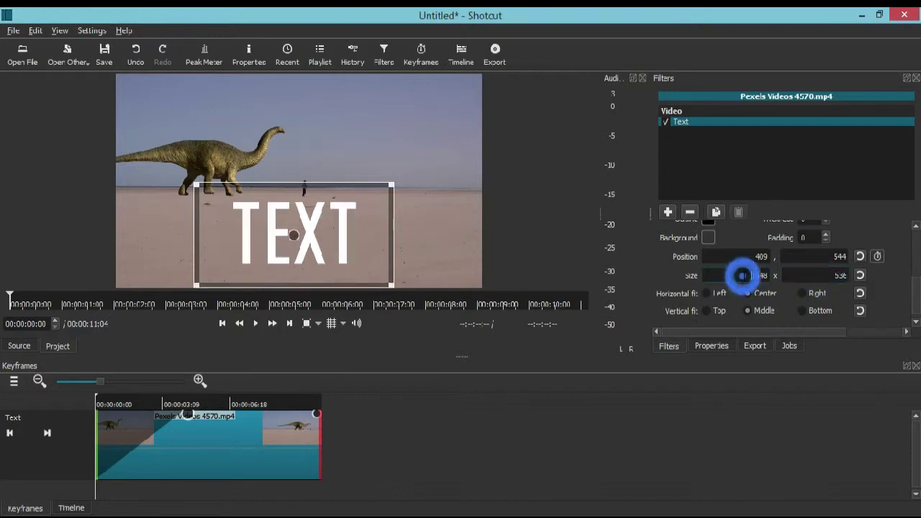
Step: Switch repeatedly between the clip's start and the ramp's end to compare the text box's position and size
left_click(46, 432)
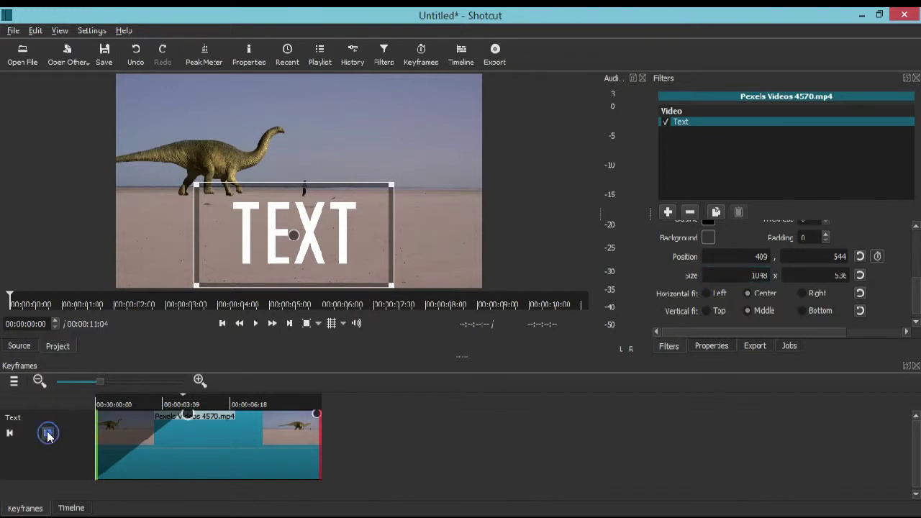
left_click(10, 434)
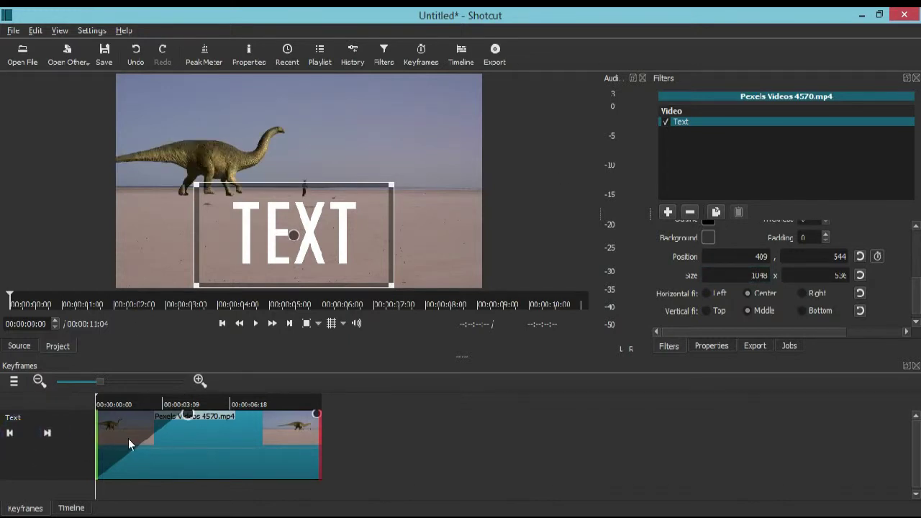
left_click(47, 431)
left_click(9, 433)
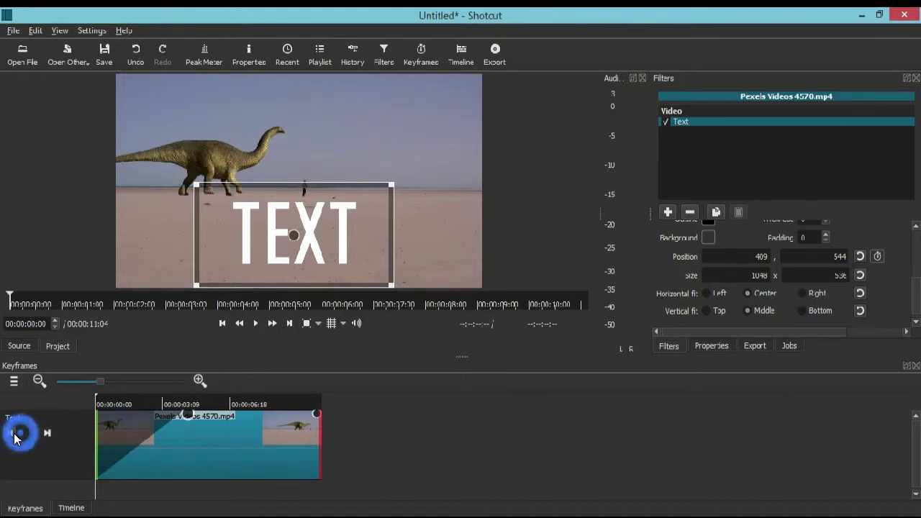
left_click(47, 433)
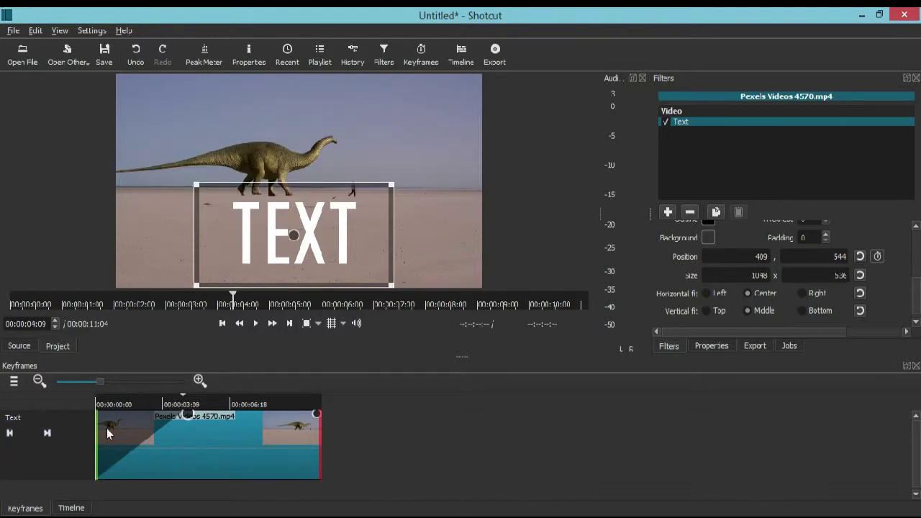
left_click(9, 434)
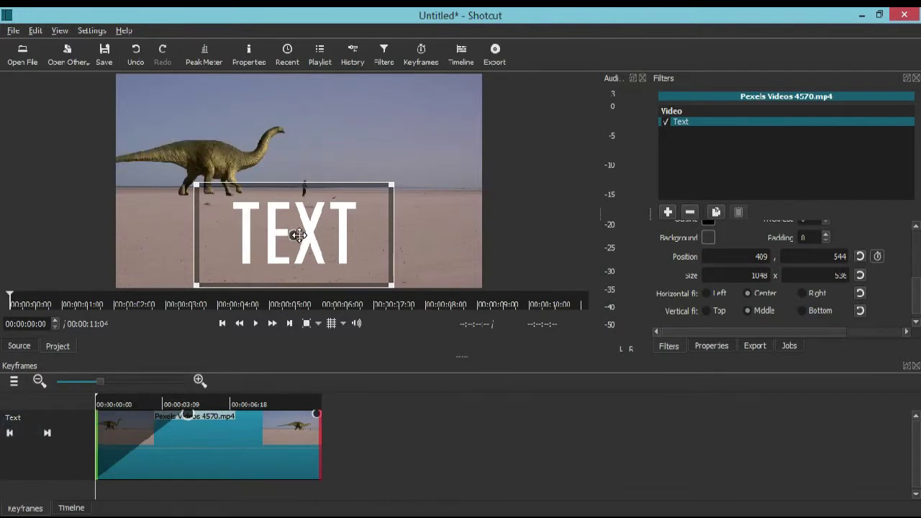
Step: Set the text box's horizontal position at the clip's start to 0
left_click(741, 257)
double_click(741, 257)
type("0")
left_click(833, 252)
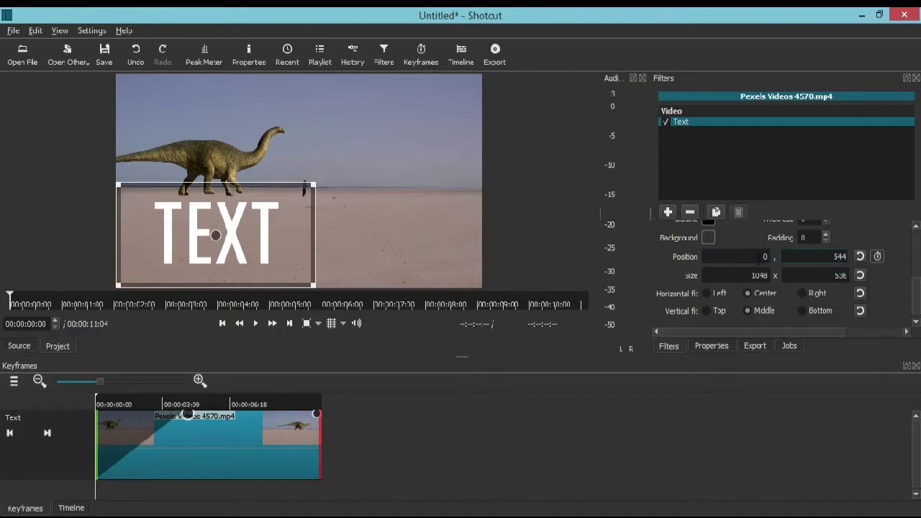
left_click(761, 256)
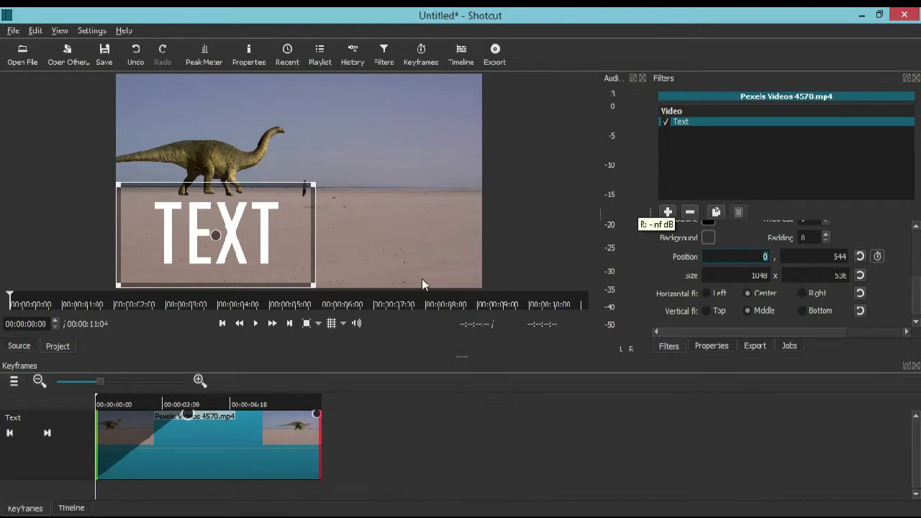
Step: Try a horizontal position of -400 for the text box at the clip's start
type("-")
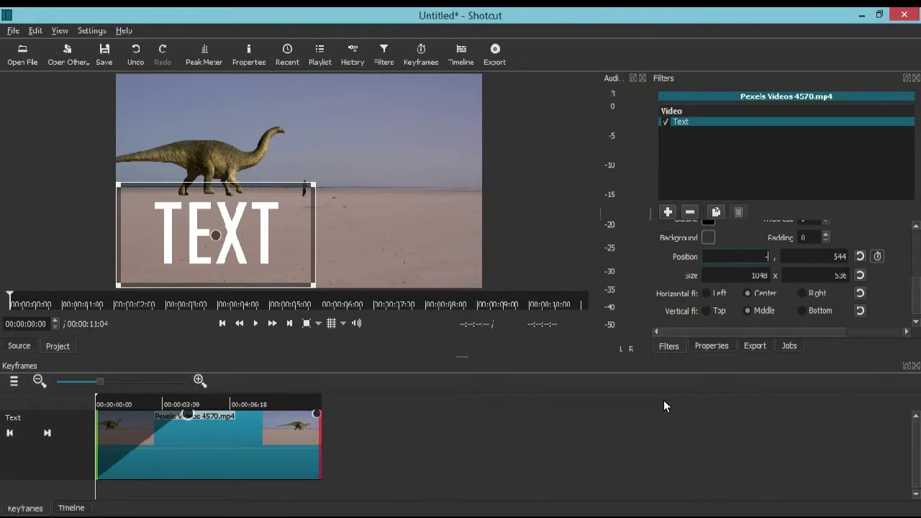
type("400")
left_click(819, 257)
left_click(819, 253)
Step: Set the text box's horizontal position at the clip's start to -1000 and play back the slide-in
left_click(741, 252)
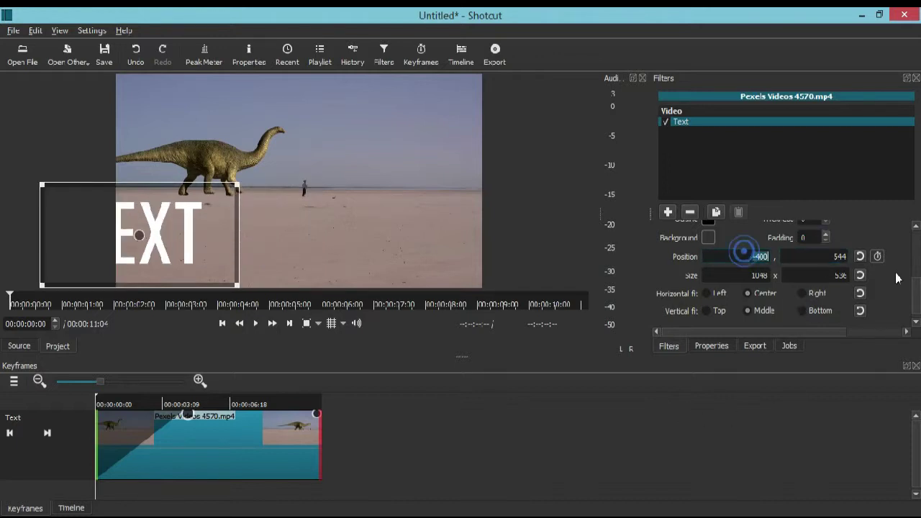
type("-")
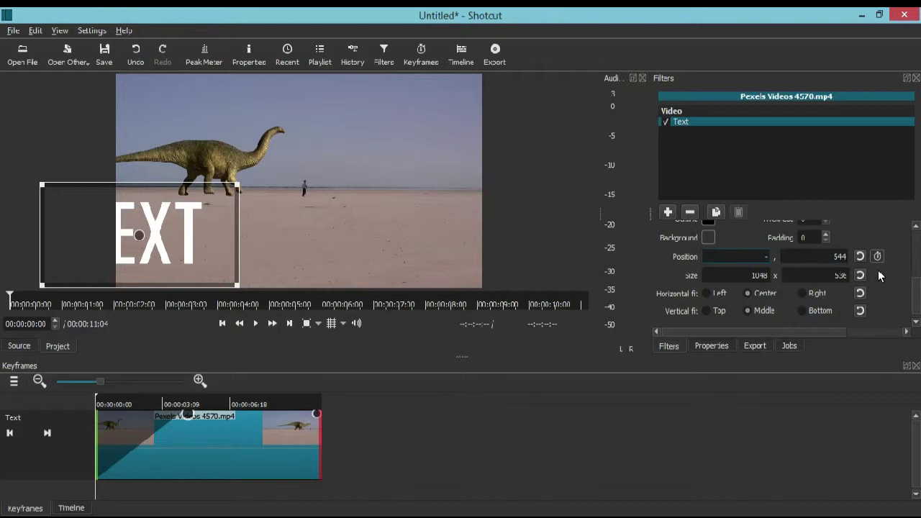
type("1000")
left_click(827, 256)
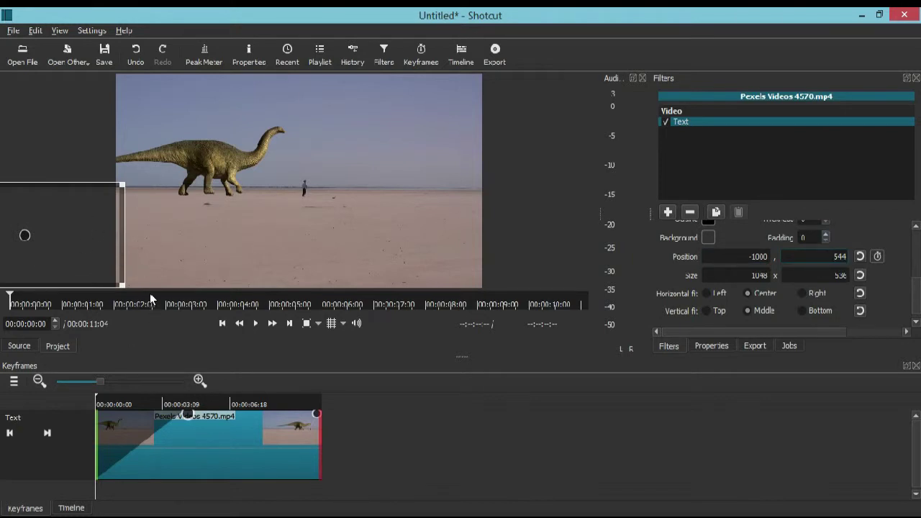
left_click(256, 325)
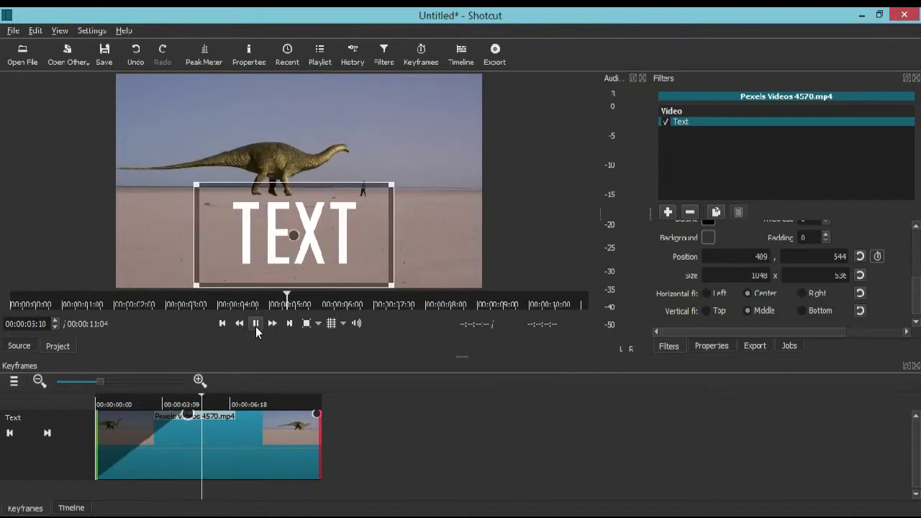
left_click(255, 325)
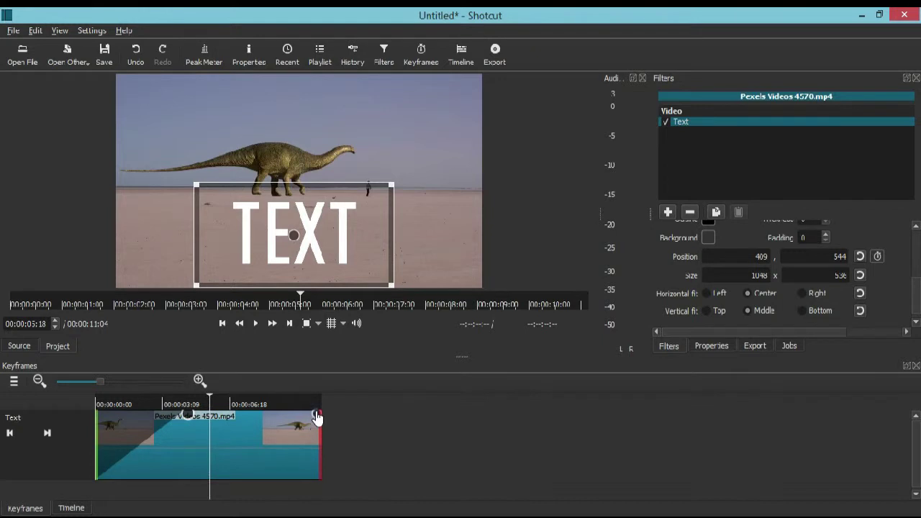
Step: Add an ending ramp to the Text filter from about 00:00:06:24 to the clip's end and check the text box at both points
left_click_drag(317, 418, 219, 429)
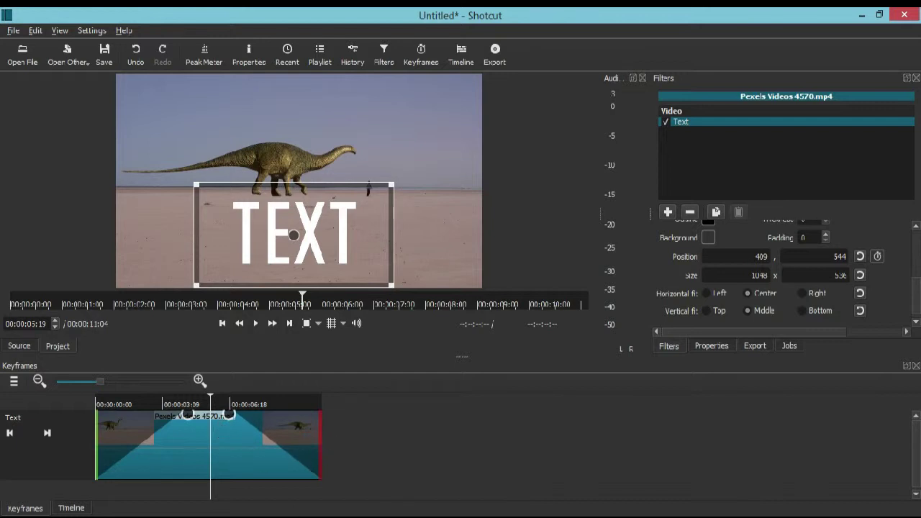
left_click(46, 434)
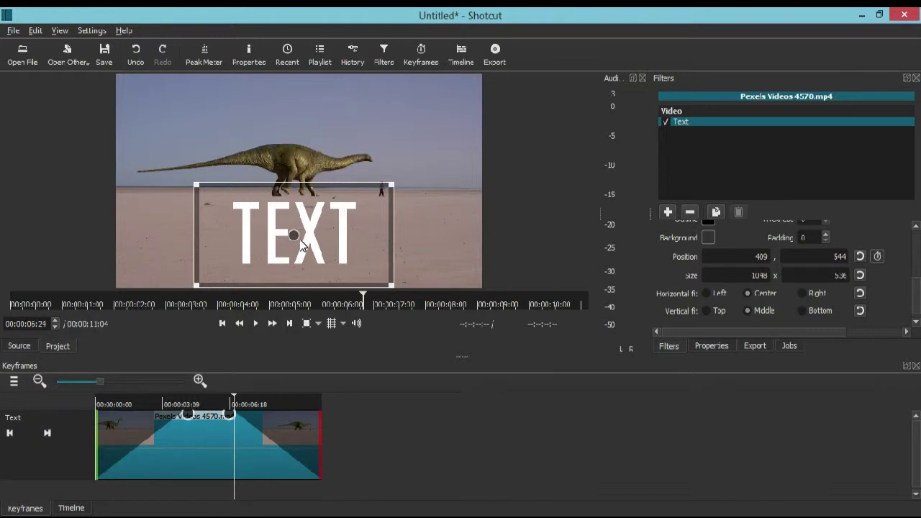
left_click(51, 436)
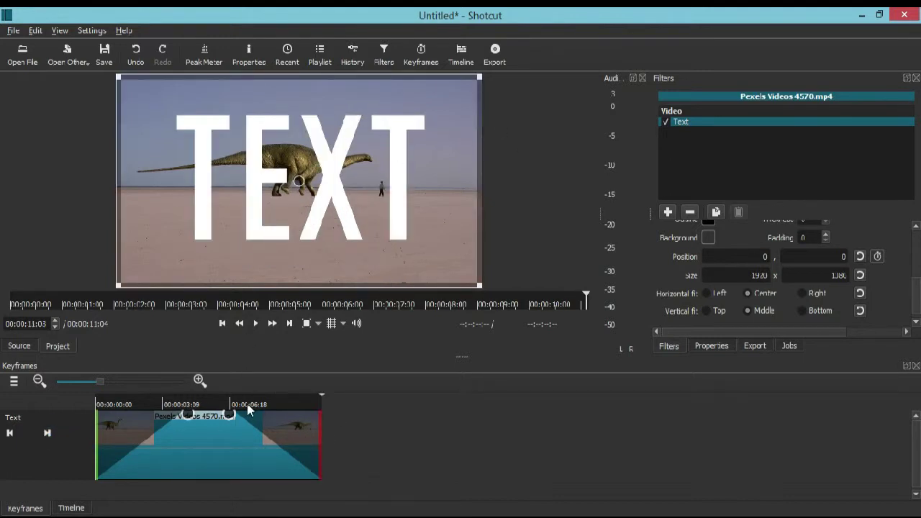
left_click(9, 433)
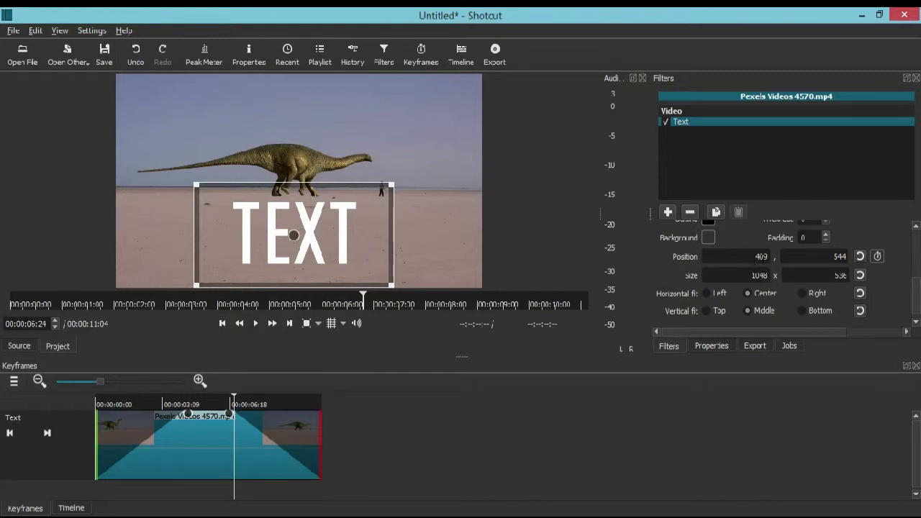
Step: Set the text box's position at the clip's end to 409, 544, matching its position at the start of the ending ramp
left_click(47, 433)
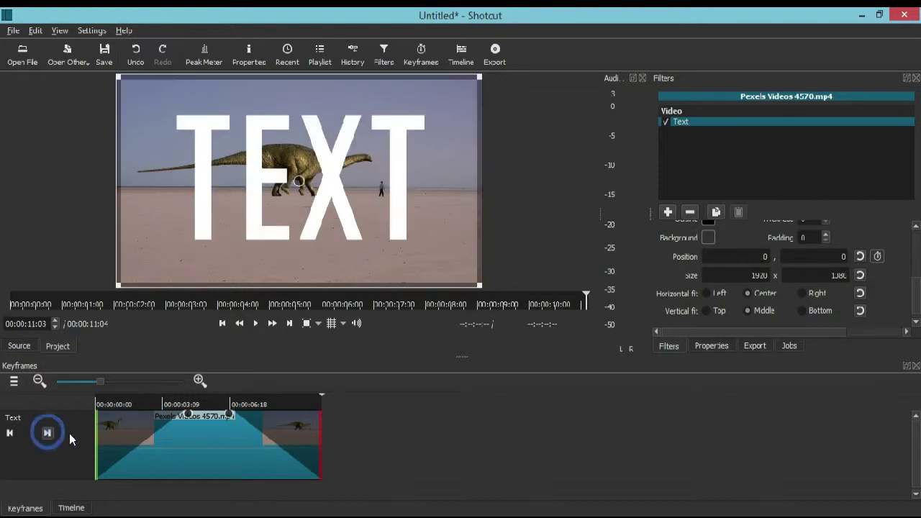
left_click(741, 256)
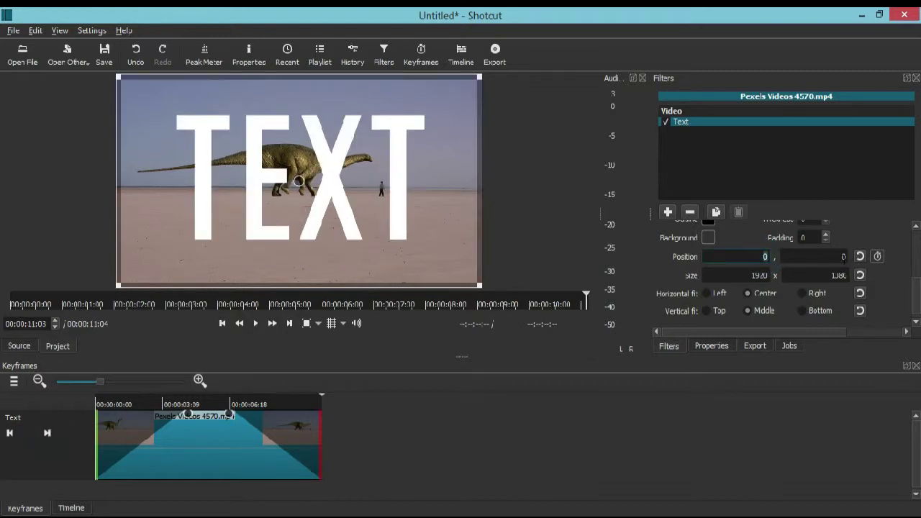
type("409")
key("Return")
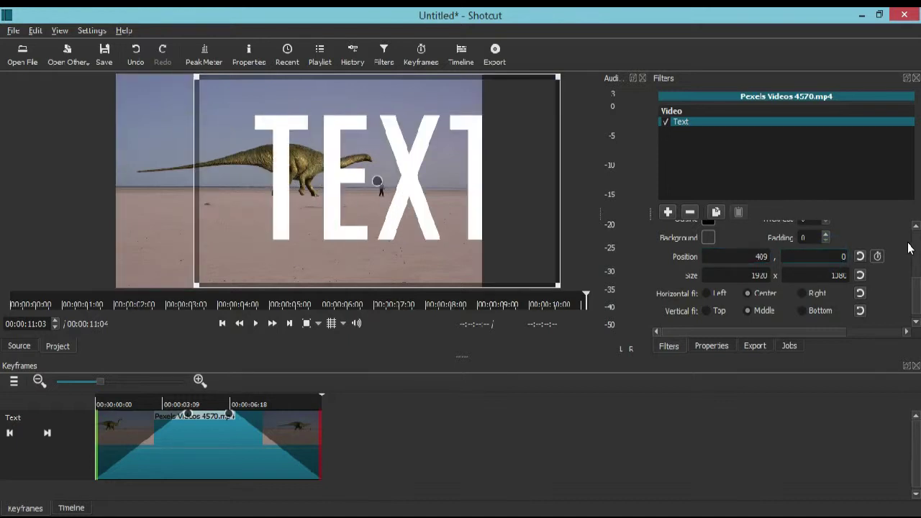
type("544")
key("Return")
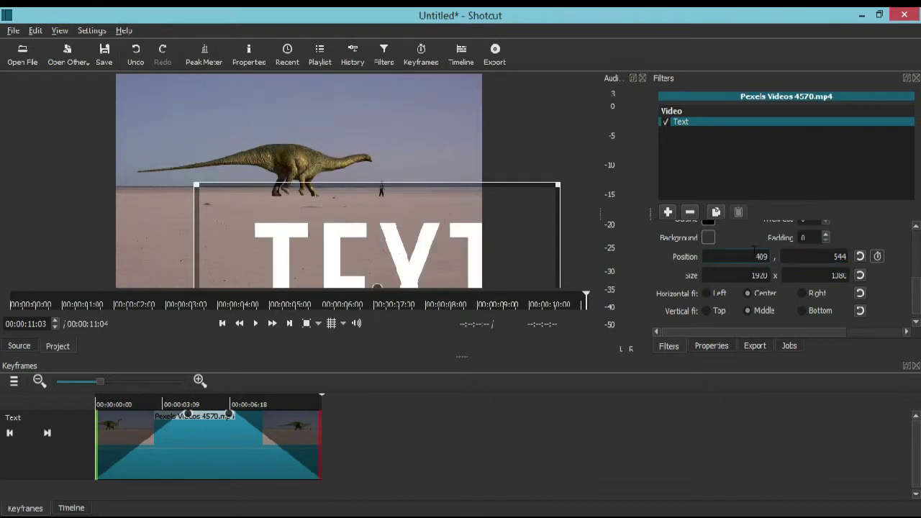
Step: Set the text box's size at the clip's end to 1048 x 536, matching its size at the start of the ending ramp
left_click(9, 434)
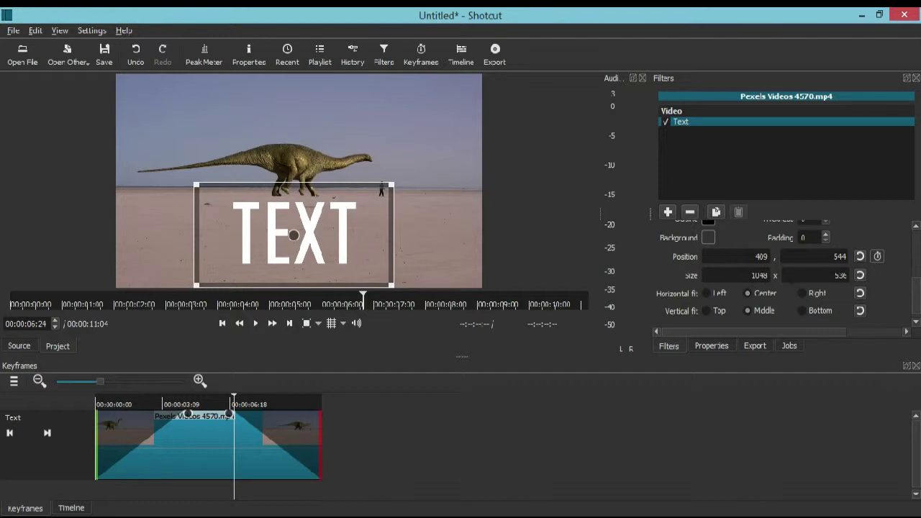
left_click(47, 433)
left_click(746, 276)
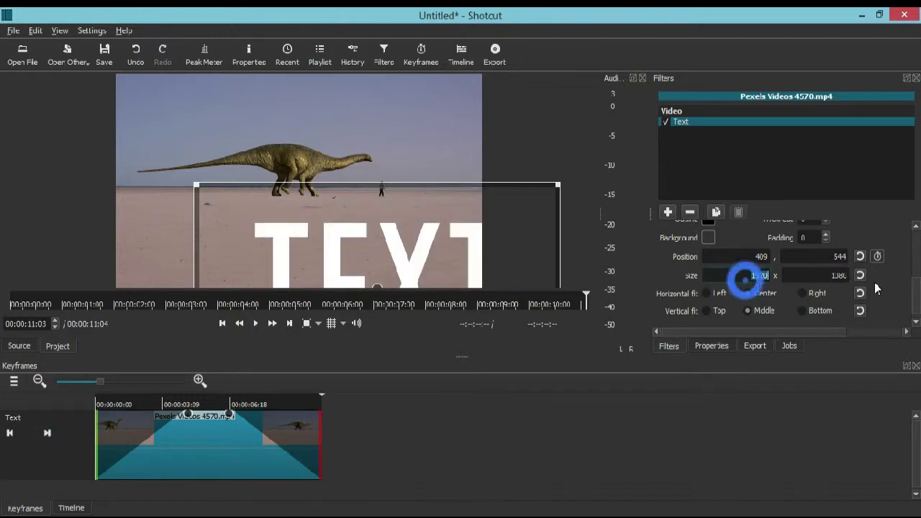
type("10")
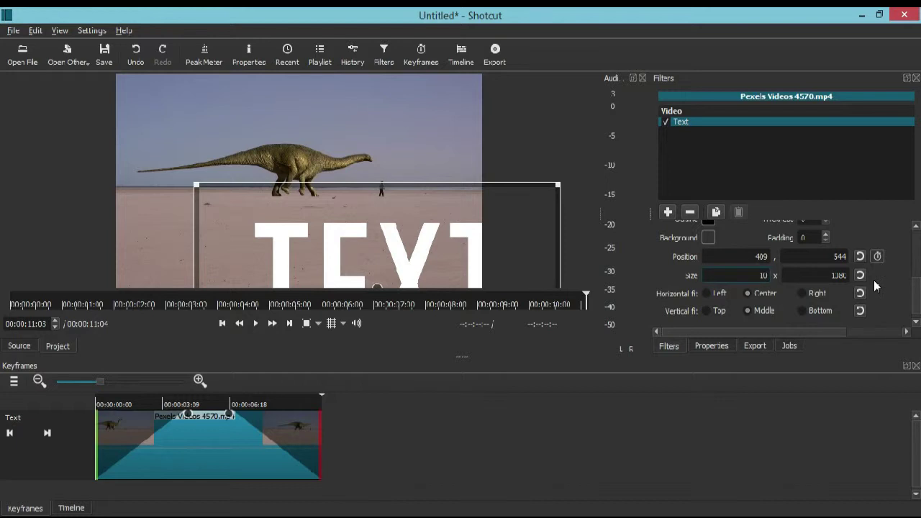
type("48")
key("Return")
left_click(811, 277)
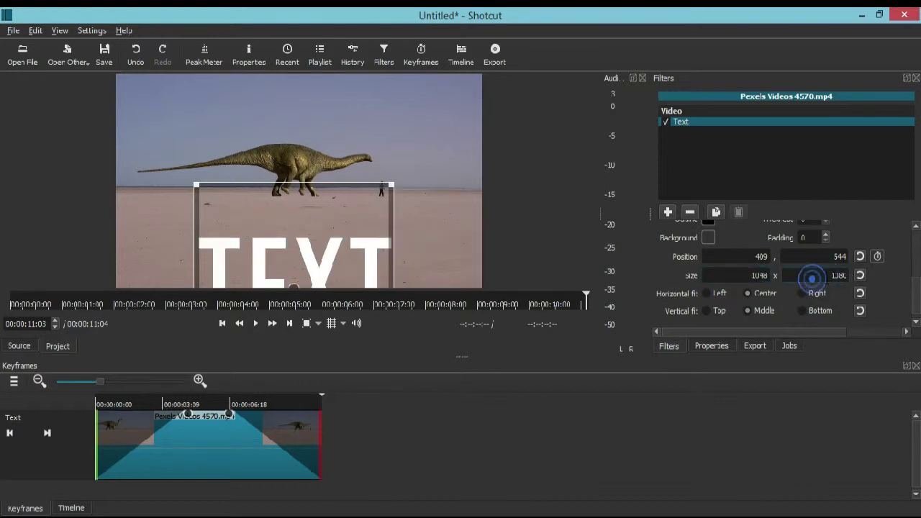
double_click(811, 278)
type("536")
key("Return")
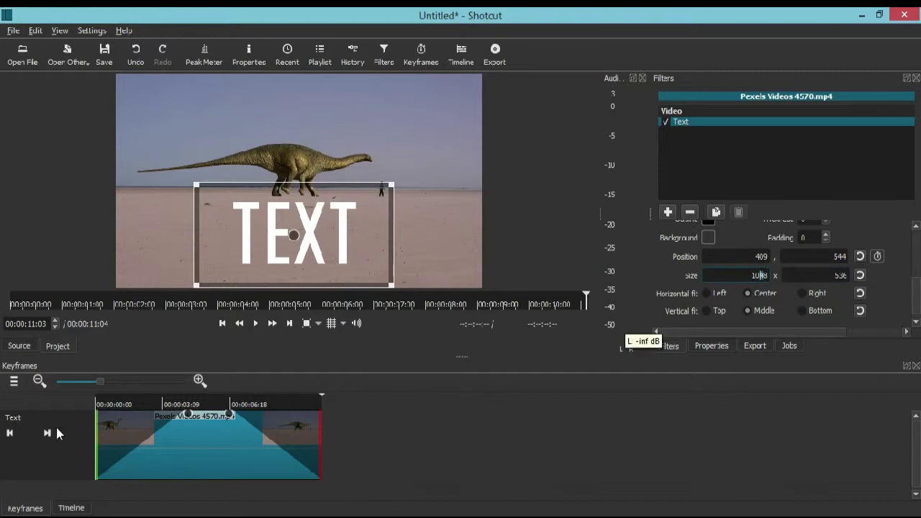
Step: Try horizontal positions of 1000 and 1500 for the text box at the clip's end
left_click(9, 434)
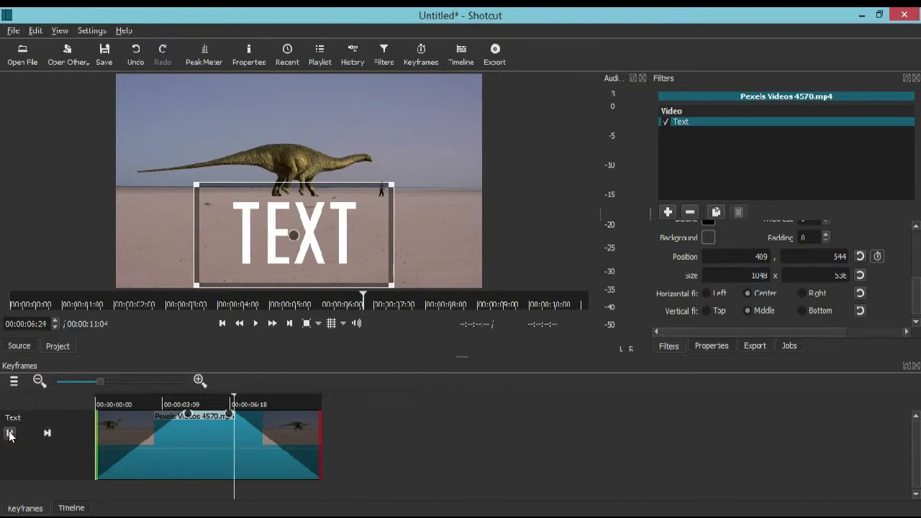
left_click(49, 433)
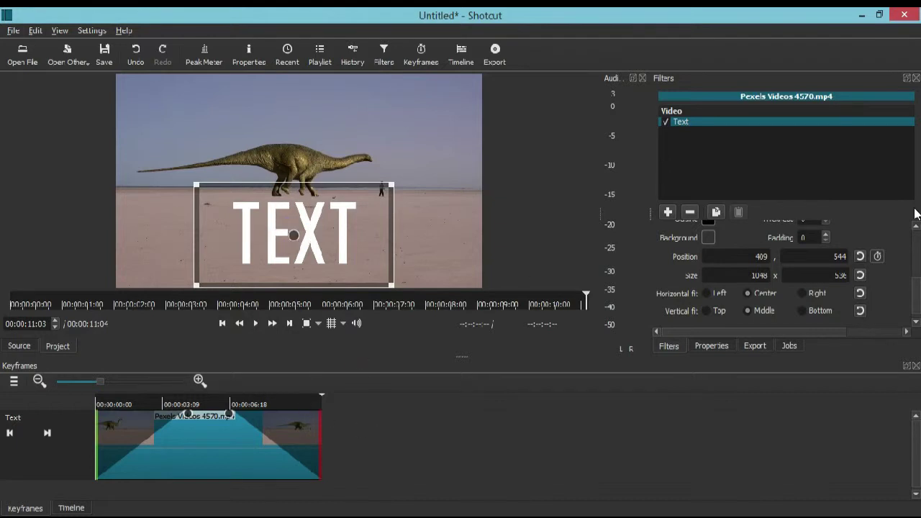
double_click(741, 256)
type("1000")
left_click(838, 256)
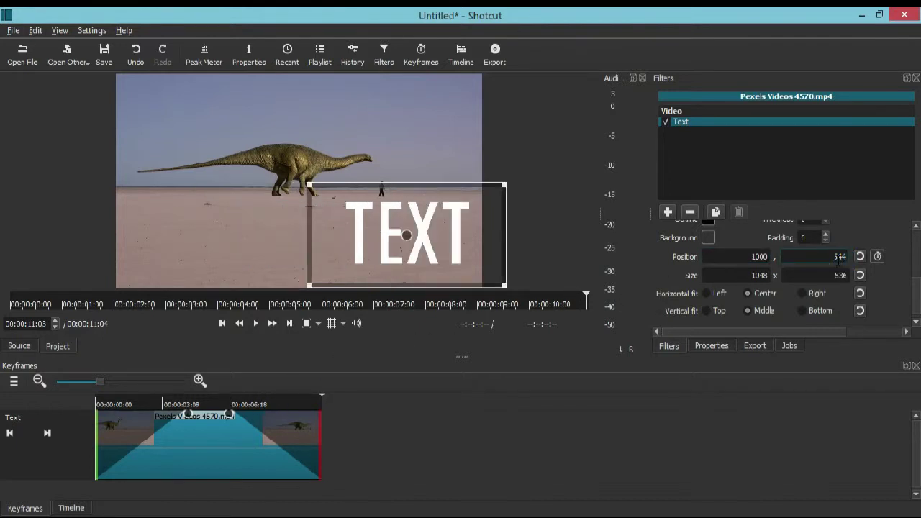
key("shift+Tab")
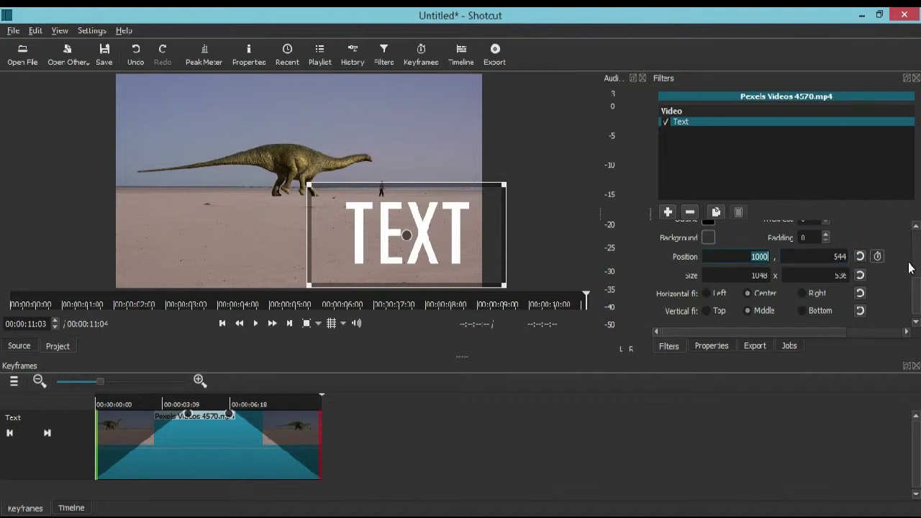
type("1500")
left_click(836, 256)
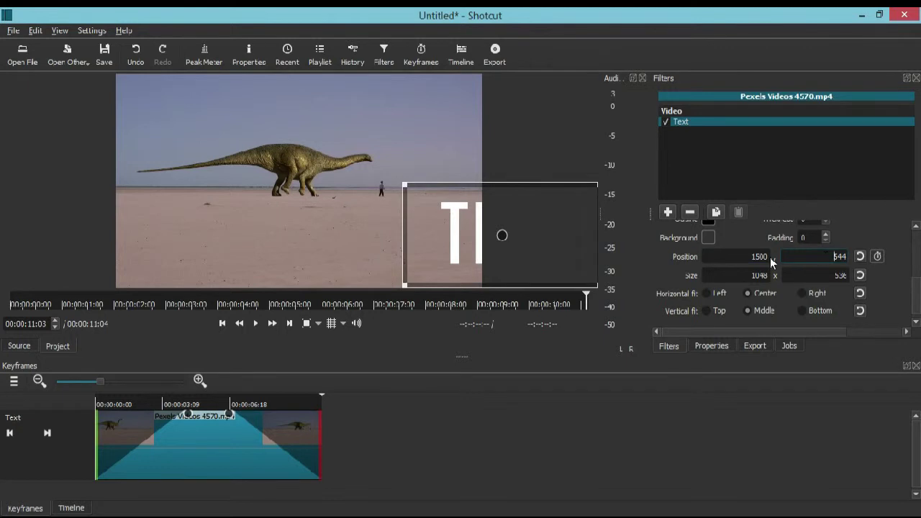
Step: Set the text box's horizontal position at the clip's end to 1800
double_click(741, 256)
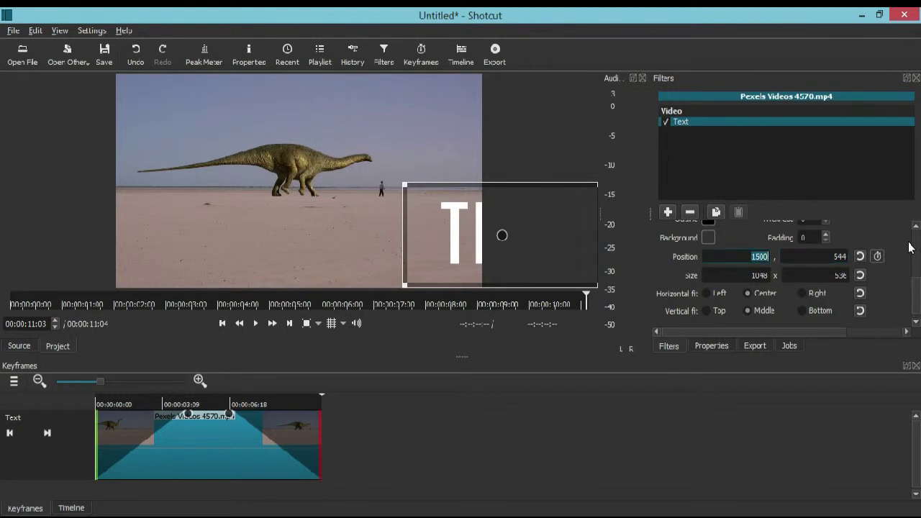
type("1800")
left_click(832, 254)
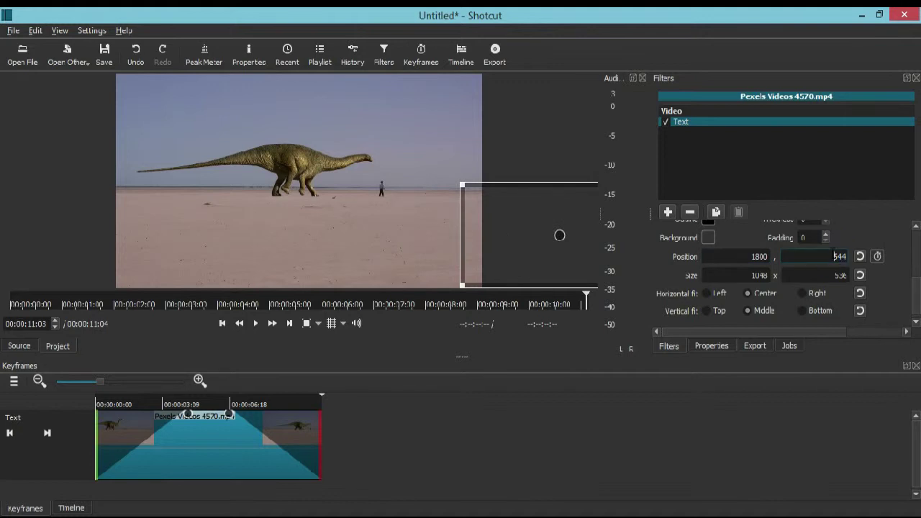
Step: Play the clip in the timeline from its beginning to review the text sliding in and out
left_click(71, 507)
left_click(114, 404)
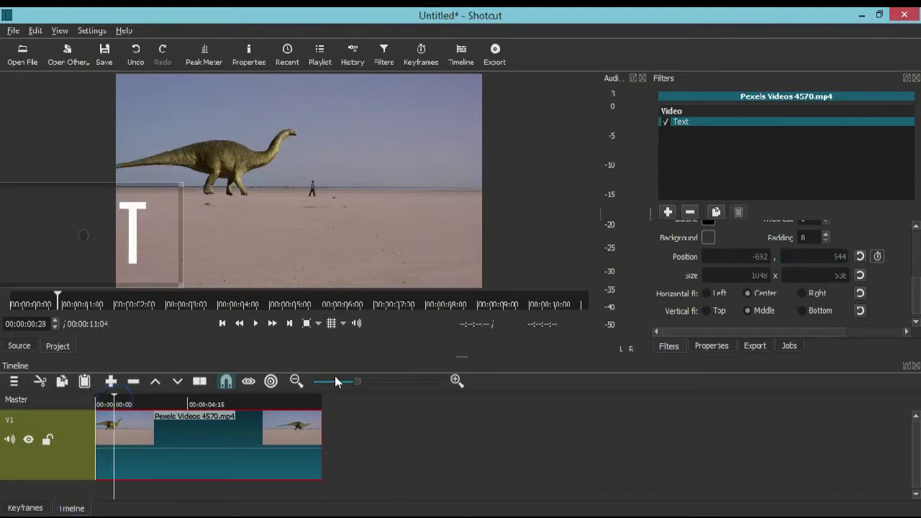
key("Home")
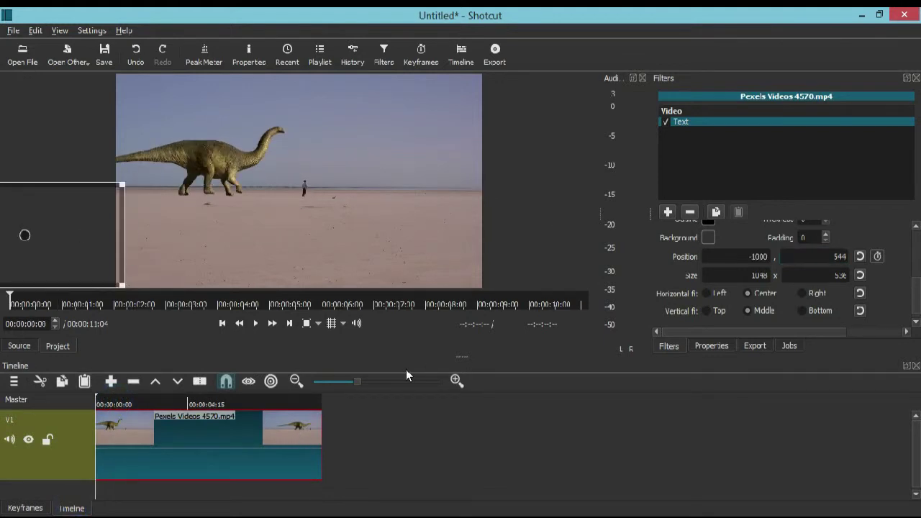
left_click(256, 323)
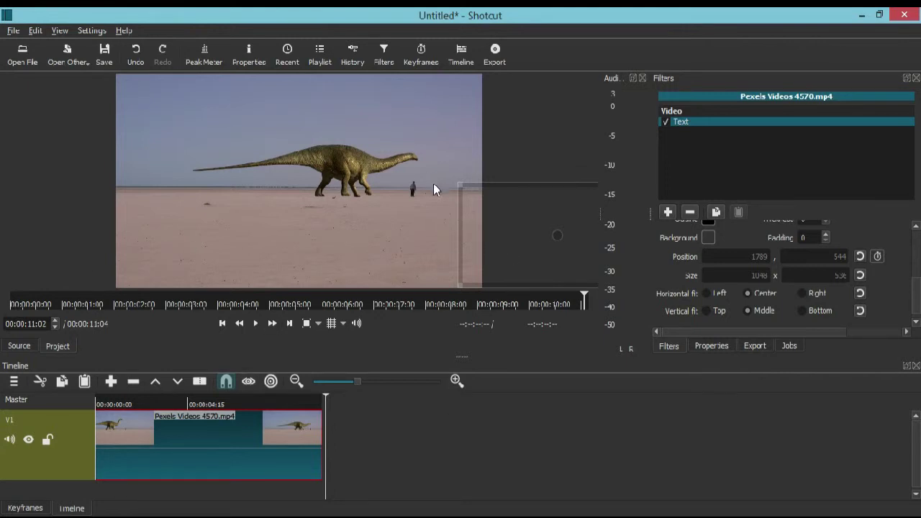
left_click(201, 404)
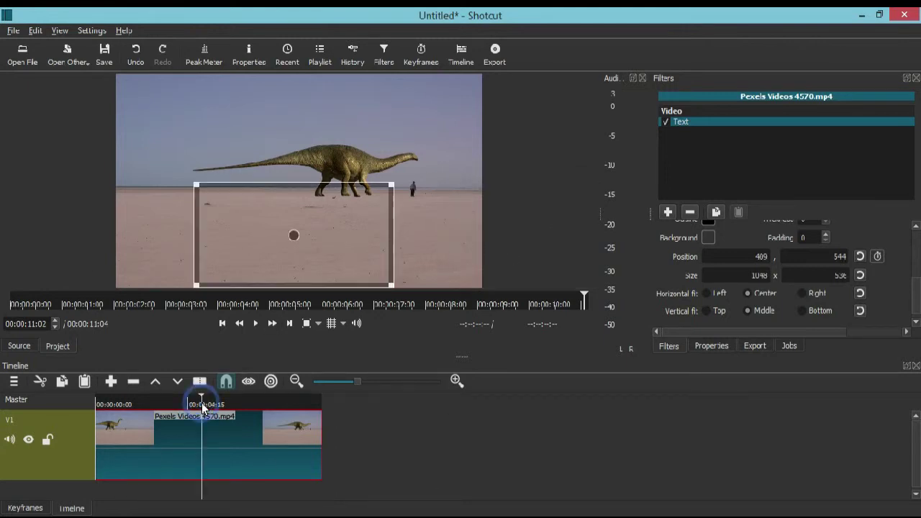